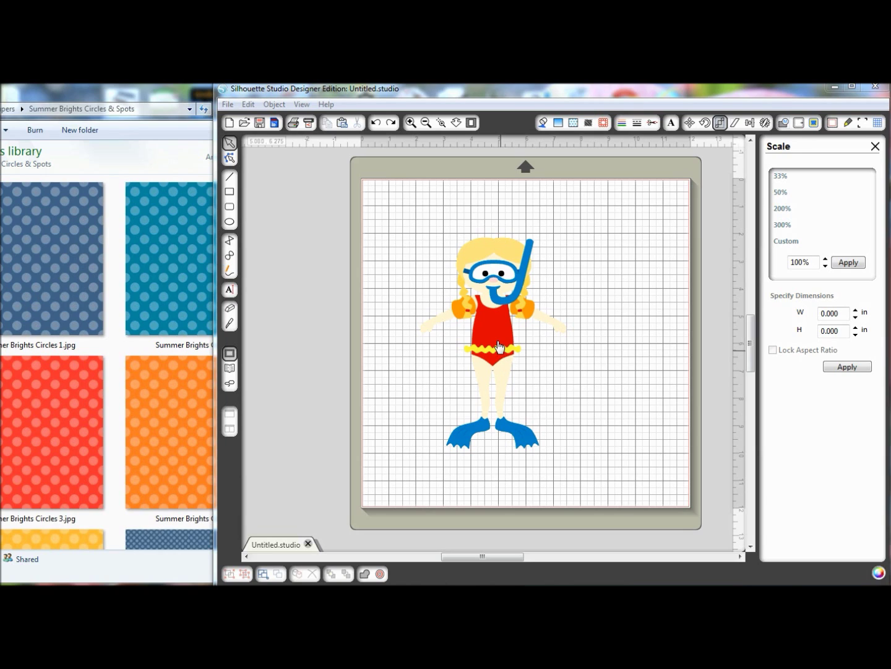
# Scale the snorkeling girl to 5 in high with the aspect ratio locked and move her to the page's upper-left corner
pyautogui.click(497, 339)
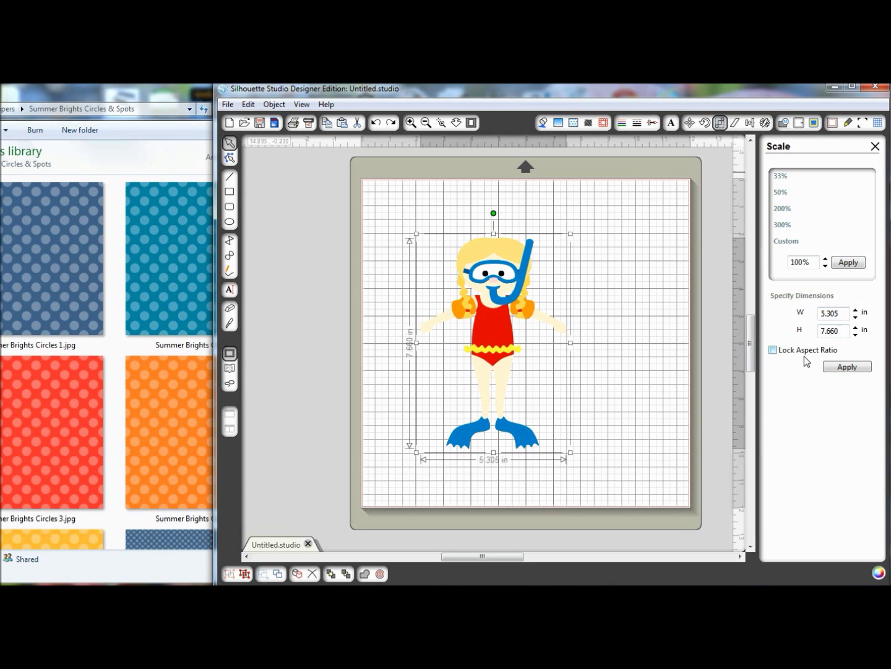
pyautogui.click(774, 351)
pyautogui.moveTo(842, 332); pyautogui.dragTo(815, 330)
pyautogui.write('5')
pyautogui.press('Return')
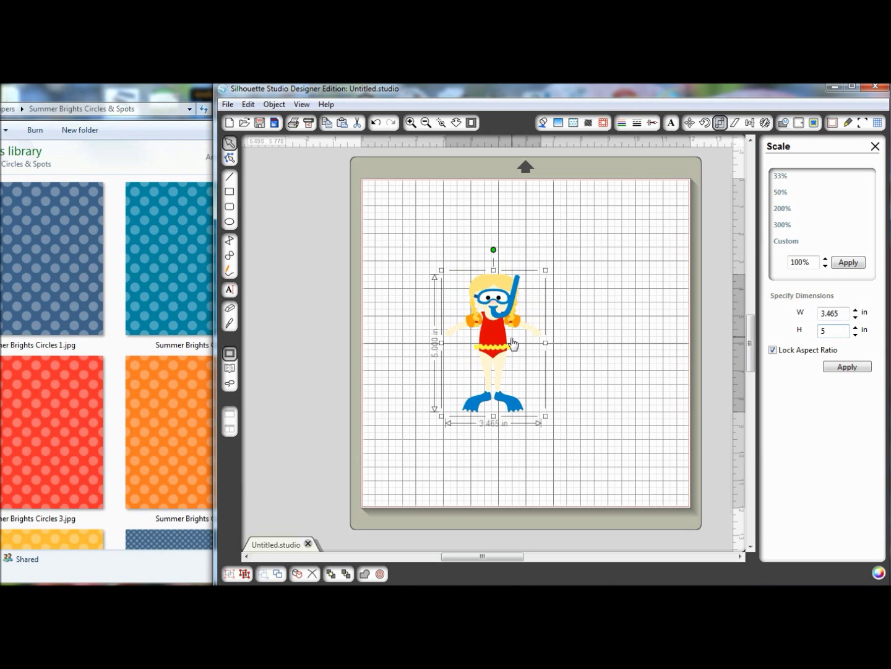
pyautogui.moveTo(496, 340); pyautogui.dragTo(435, 264)
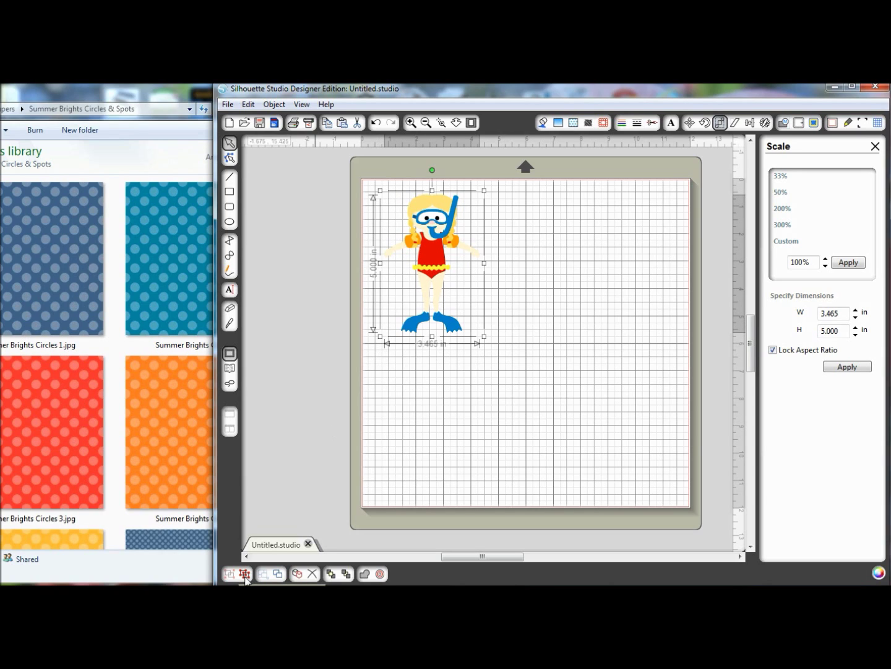
# Ungroup the girl and move her light blue flippers and snorkel to the page's lower-left corner
pyautogui.click(246, 575)
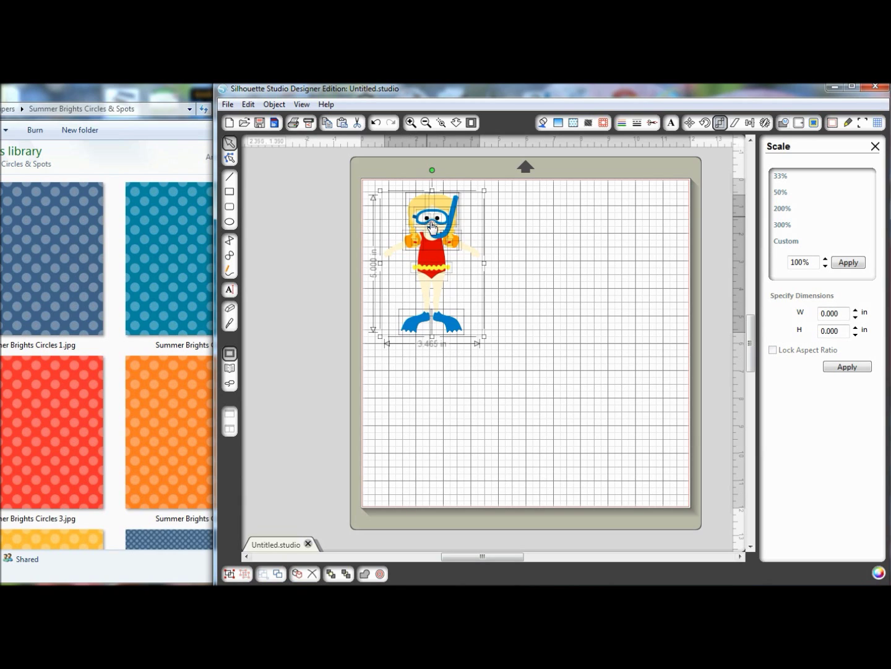
pyautogui.click(453, 356)
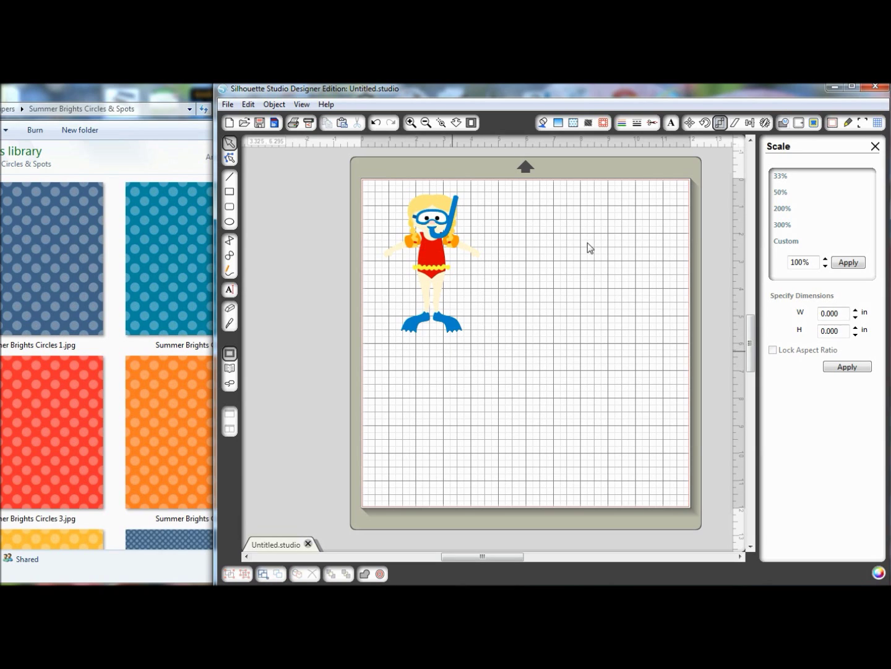
pyautogui.click(412, 328)
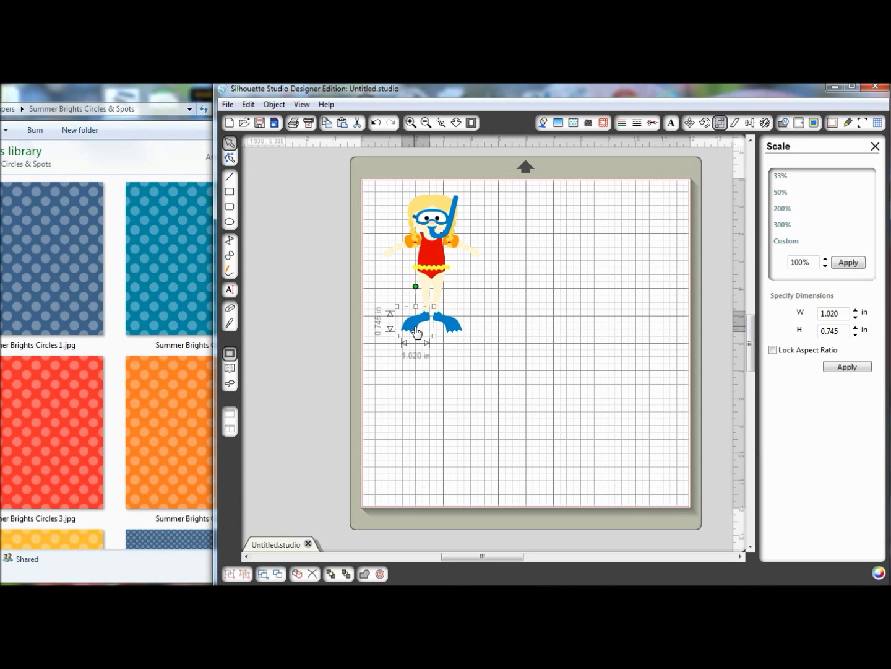
pyautogui.keyDown('shift'); pyautogui.click(453, 331); pyautogui.keyUp('shift')
pyautogui.moveTo(454, 331); pyautogui.dragTo(412, 480)
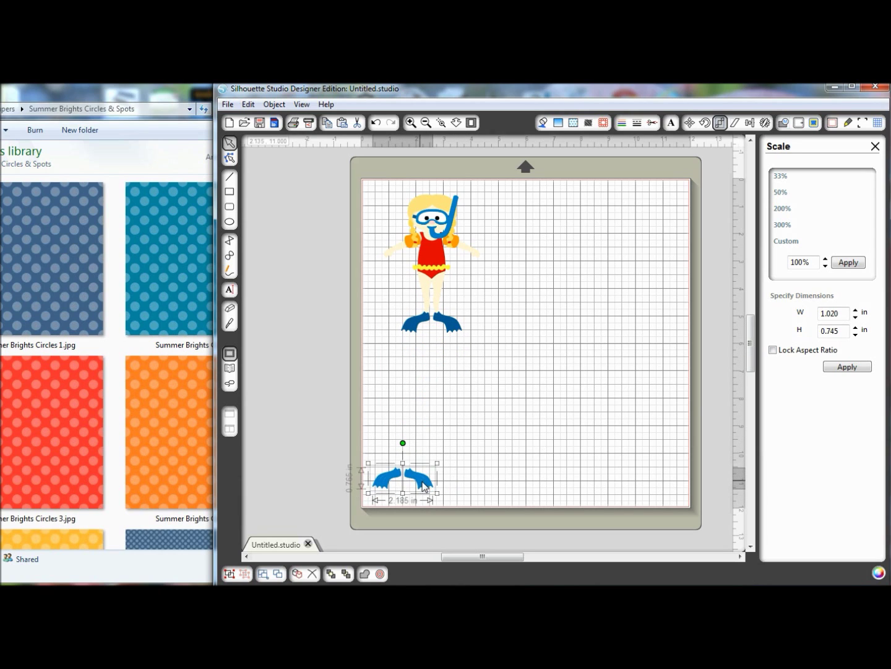
pyautogui.moveTo(454, 234); pyautogui.dragTo(430, 455)
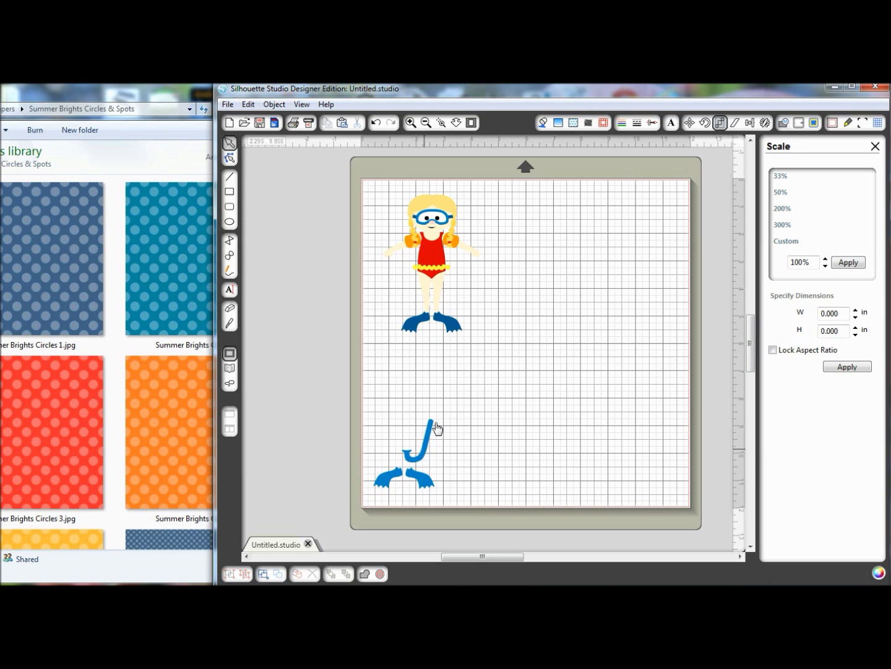
# Separate the mask layers and dark blue flippers: dark blue pieces upper right, light blue mask lower left, white lens off the page
pyautogui.click(414, 331)
pyautogui.moveTo(451, 326); pyautogui.dragTo(664, 238)
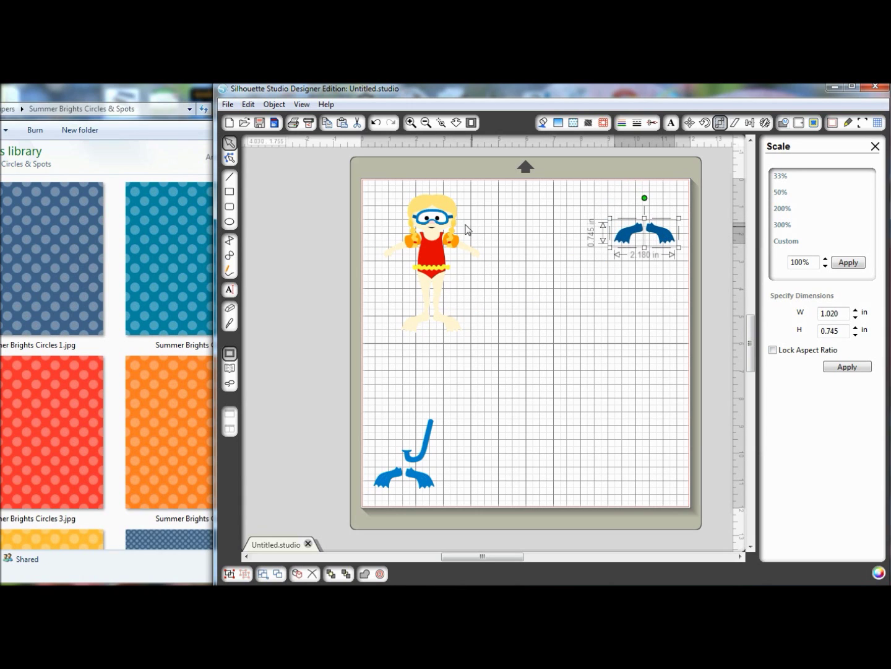
pyautogui.moveTo(442, 223); pyautogui.dragTo(328, 196)
pyautogui.click(446, 223)
pyautogui.moveTo(442, 222); pyautogui.dragTo(397, 443)
pyautogui.click(467, 289)
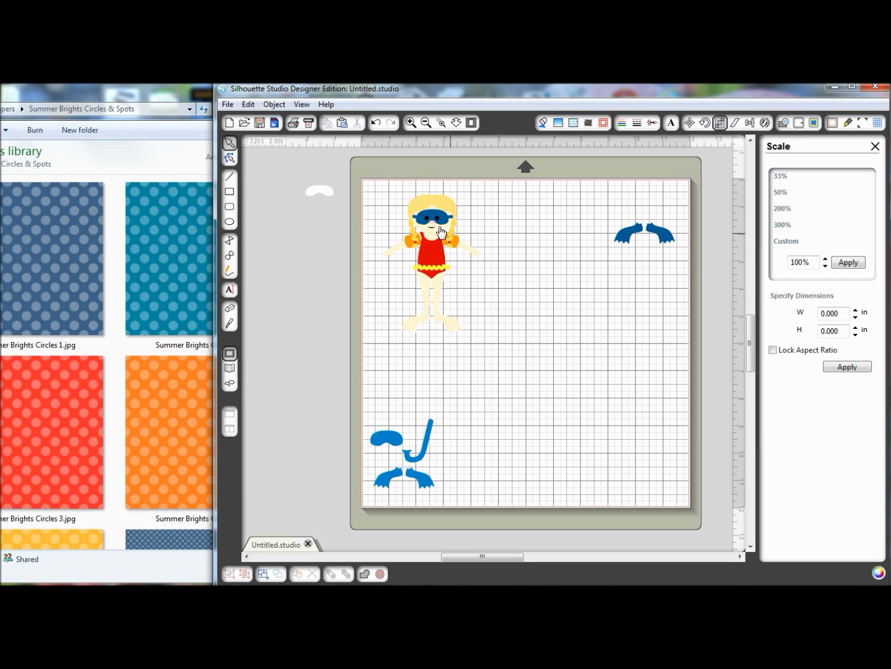
pyautogui.click(458, 219)
pyautogui.moveTo(459, 219); pyautogui.dragTo(658, 219)
pyautogui.click(658, 219)
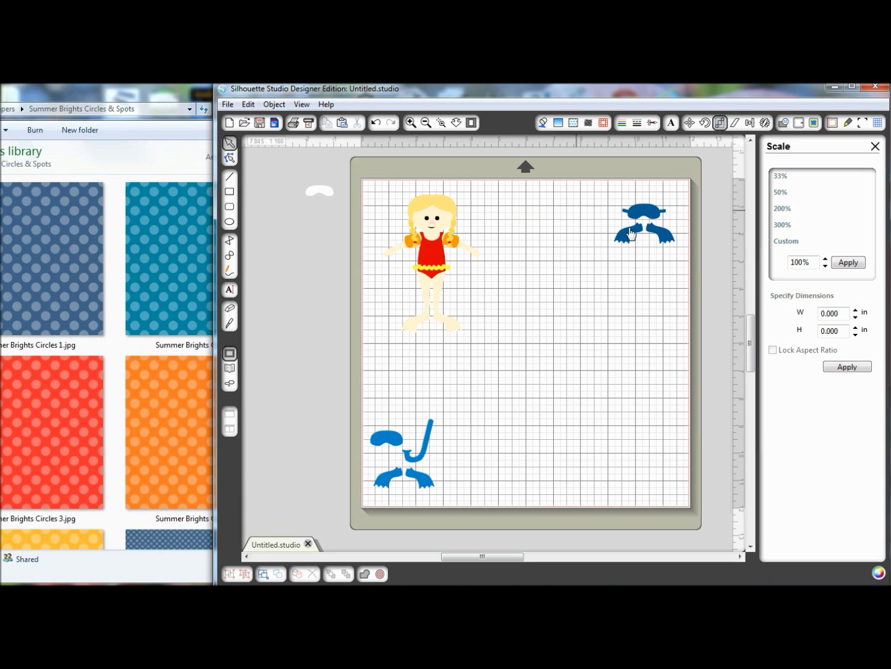
# Move the yellow bangs and the braided hair pieces off the girl to the right half of the page
pyautogui.moveTo(432, 206); pyautogui.dragTo(579, 305)
pyautogui.click(515, 253)
pyautogui.moveTo(447, 209); pyautogui.dragTo(606, 305)
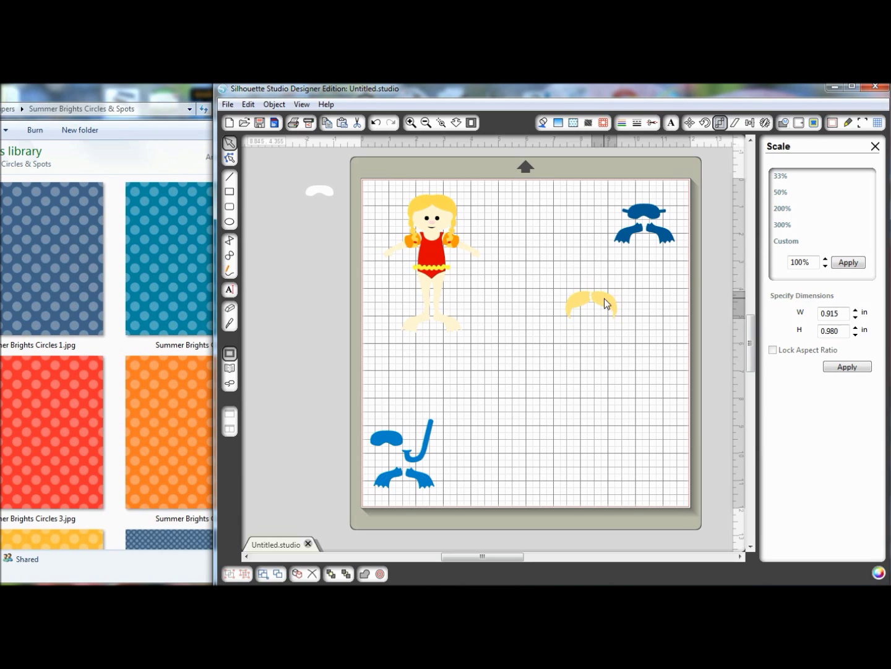
pyautogui.click(442, 201)
pyautogui.moveTo(505, 283); pyautogui.dragTo(601, 332)
pyautogui.click(555, 279)
pyautogui.moveTo(549, 270); pyautogui.dragTo(650, 399)
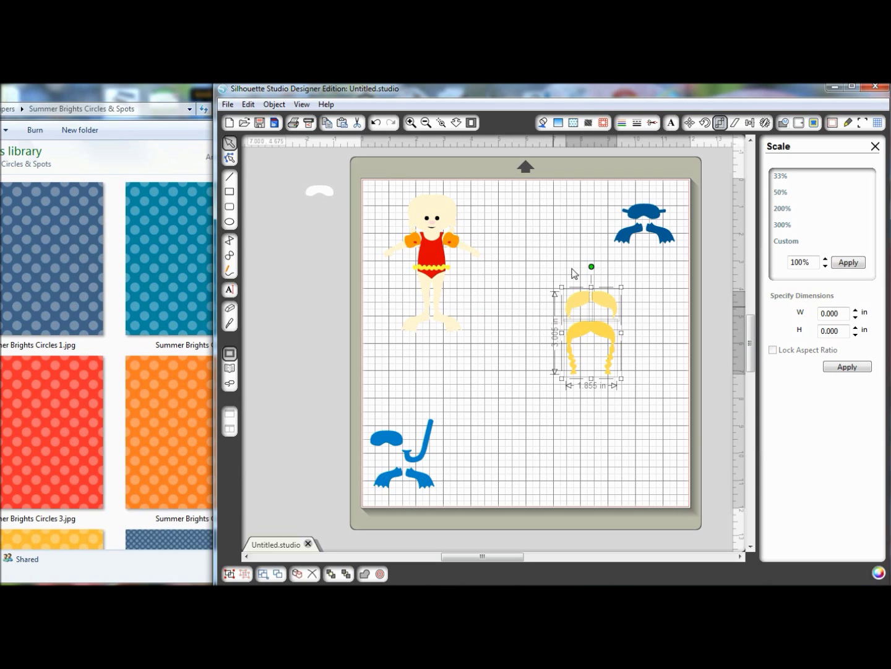
pyautogui.click(536, 327)
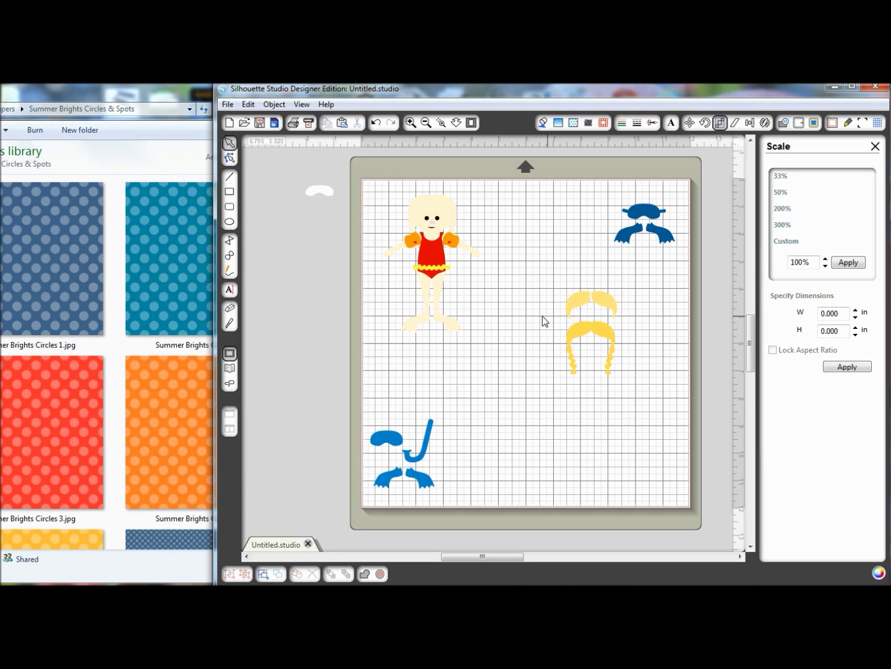
# Move the hair, body, face and eye pieces off the page into the gray area to its left
pyautogui.moveTo(546, 266); pyautogui.dragTo(587, 292)
pyautogui.moveTo(628, 335); pyautogui.dragTo(635, 362)
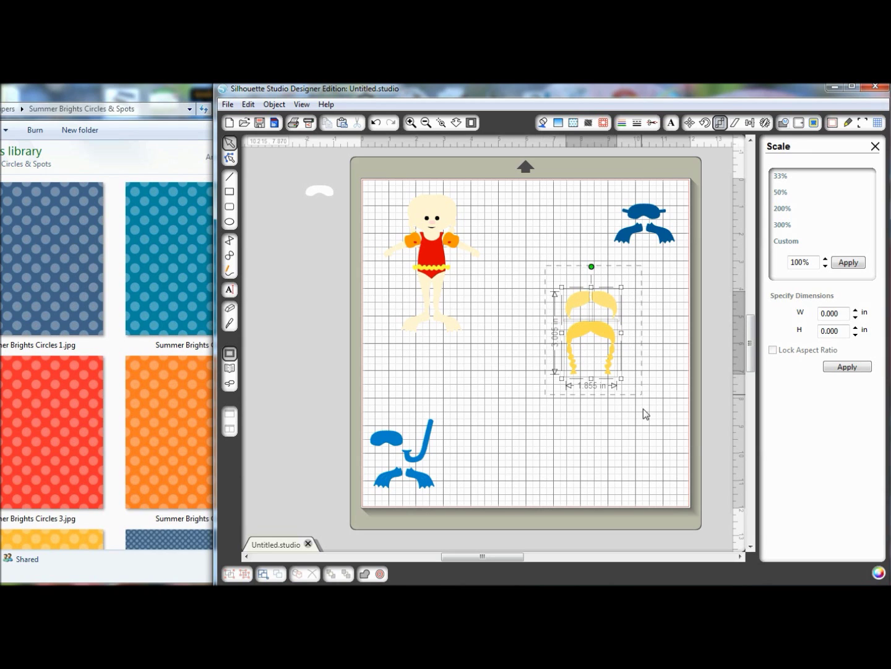
pyautogui.moveTo(601, 336); pyautogui.dragTo(315, 248)
pyautogui.moveTo(424, 309); pyautogui.dragTo(300, 461)
pyautogui.moveTo(432, 224); pyautogui.dragTo(264, 201)
pyautogui.moveTo(433, 221); pyautogui.dragTo(309, 364)
pyautogui.moveTo(410, 209); pyautogui.dragTo(259, 215)
pyautogui.click(264, 224)
# Separate the red swimsuit pieces, yellow ruffle and orange armbands, spacing them down the left side of the page
pyautogui.click(415, 242)
pyautogui.click(433, 250)
pyautogui.moveTo(434, 251); pyautogui.dragTo(529, 273)
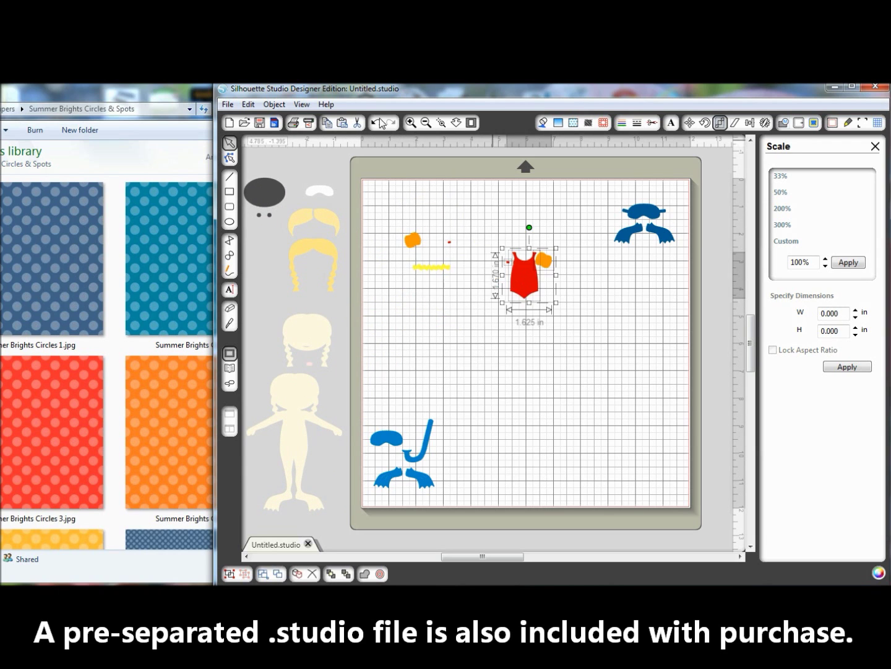
pyautogui.hotkey('ctrl', 'z')
pyautogui.moveTo(451, 243); pyautogui.dragTo(394, 213)
pyautogui.moveTo(432, 268); pyautogui.dragTo(398, 312)
# Move the dark blue pieces closer to the swimsuit and rearrange the light blue flippers, mask and snorkel into a compact cluster
pyautogui.click(647, 220)
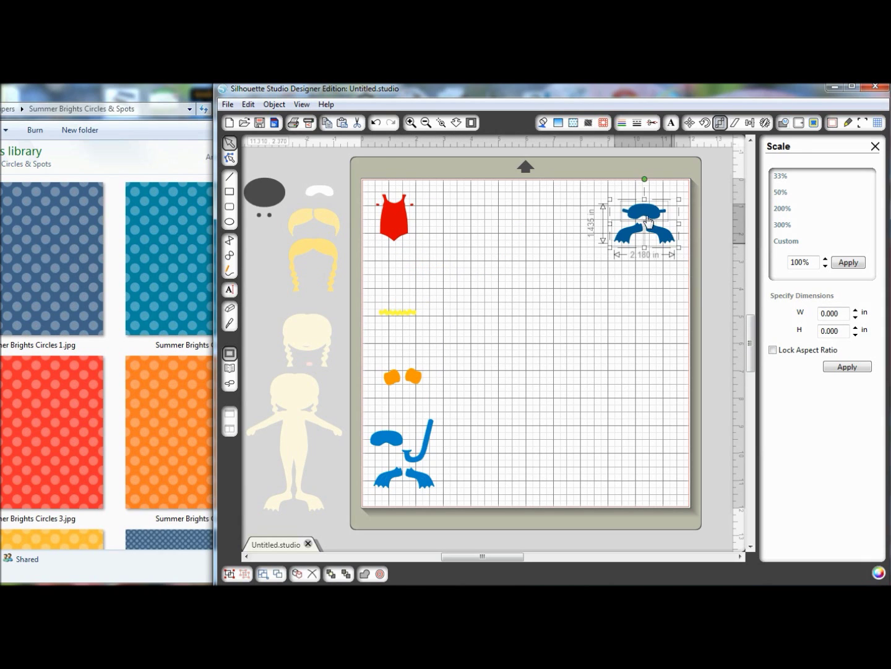
pyautogui.moveTo(602, 223); pyautogui.dragTo(442, 260)
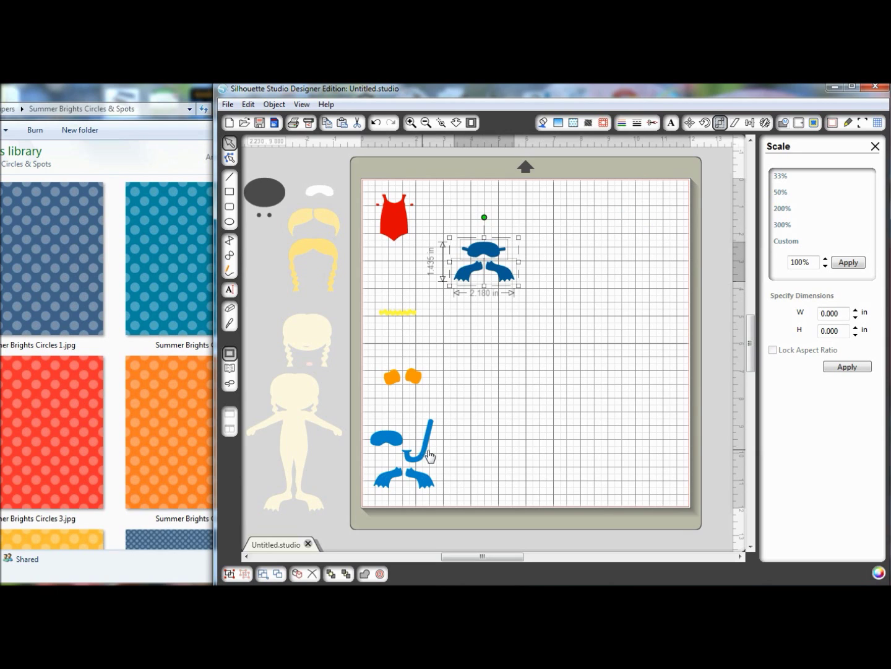
pyautogui.moveTo(427, 455); pyautogui.dragTo(433, 458)
pyautogui.moveTo(384, 441); pyautogui.dragTo(391, 453)
pyautogui.click(396, 463)
pyautogui.moveTo(396, 463); pyautogui.dragTo(425, 439)
pyautogui.click(423, 455)
pyautogui.moveTo(423, 480); pyautogui.dragTo(407, 473)
pyautogui.click(483, 454)
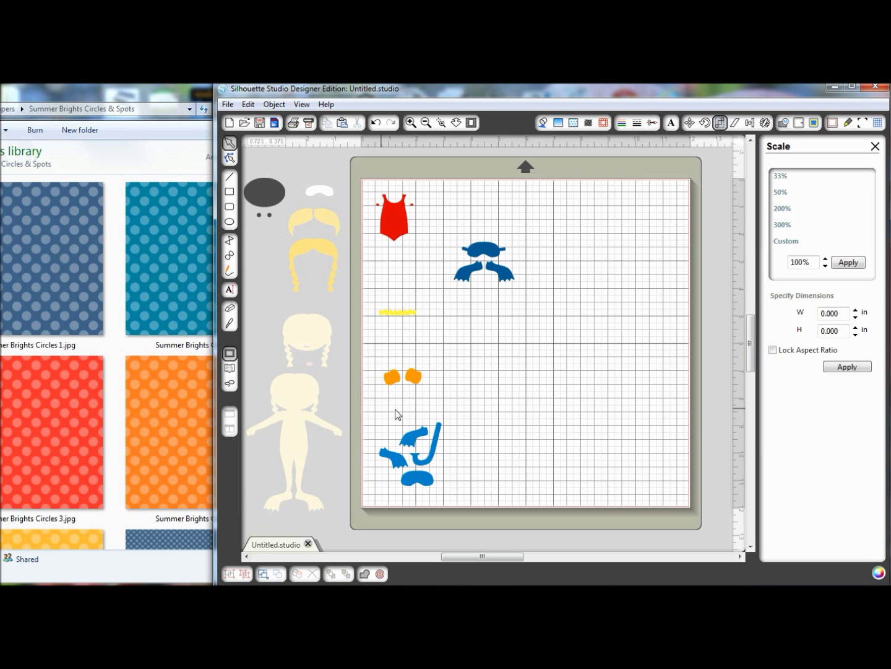
# Group the pieces by color: the light blue gear, the orange armbands, the red swimsuit pieces and the dark blue gear
pyautogui.moveTo(374, 418)
pyautogui.mouseDown()
pyautogui.moveTo(423, 445)
pyautogui.moveTo(469, 496)
pyautogui.mouseUp()
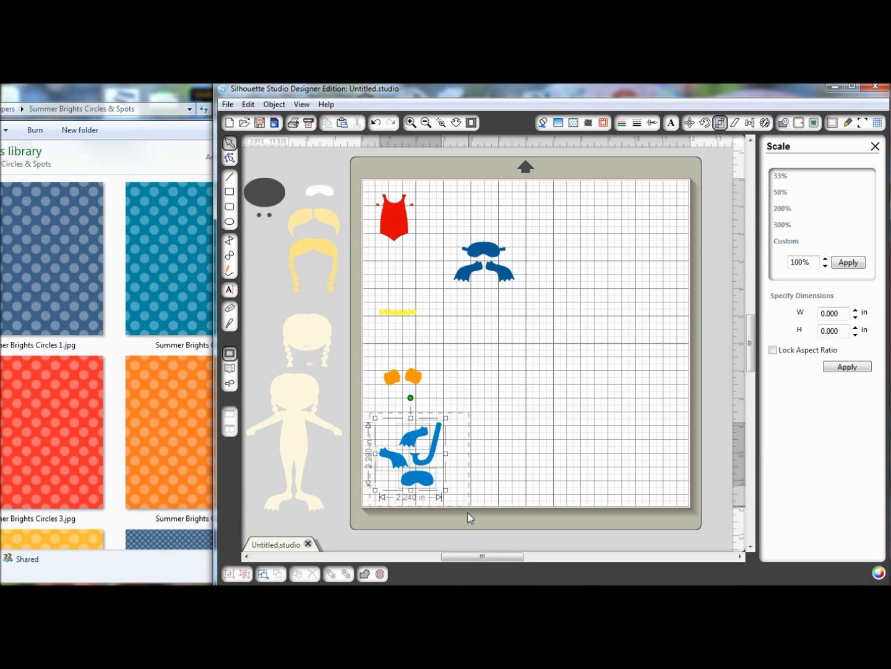
pyautogui.click(230, 575)
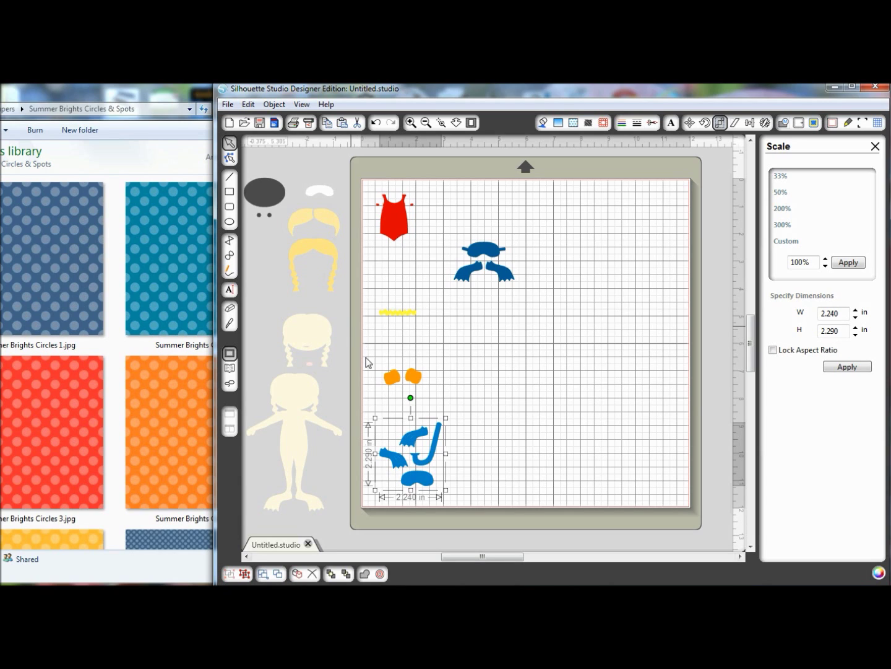
pyautogui.click(406, 378)
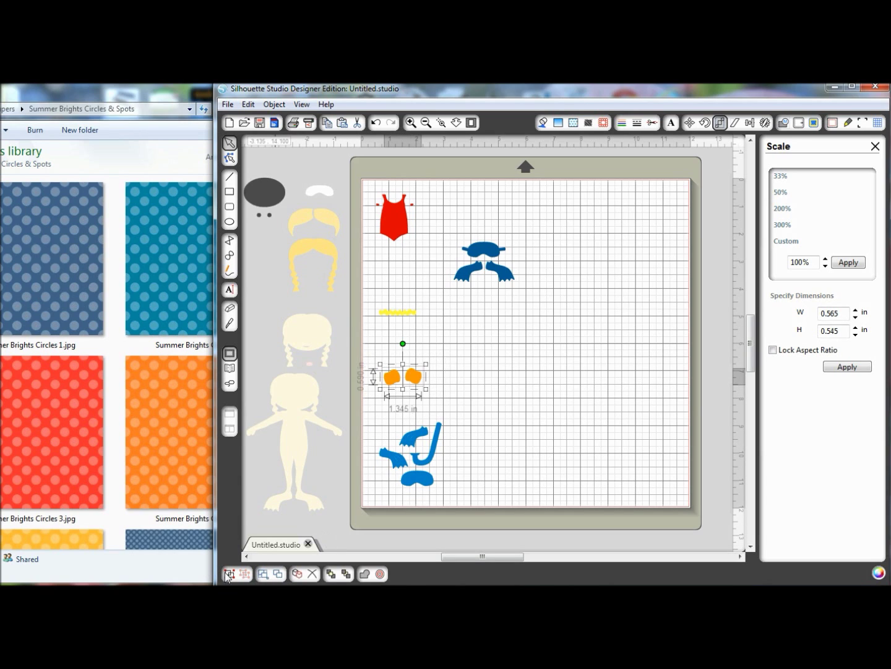
pyautogui.click(407, 224)
pyautogui.click(483, 251)
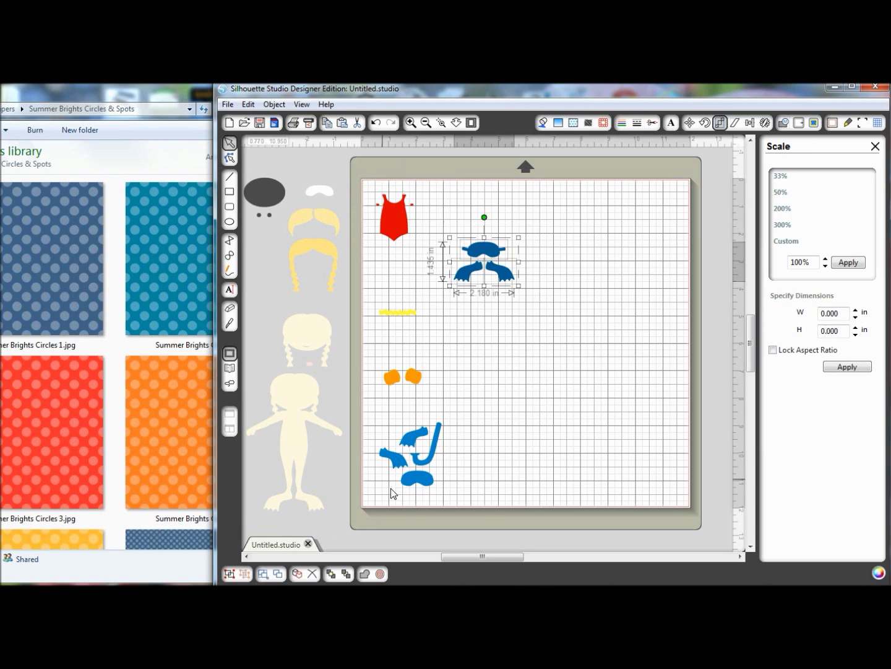
pyautogui.click(230, 575)
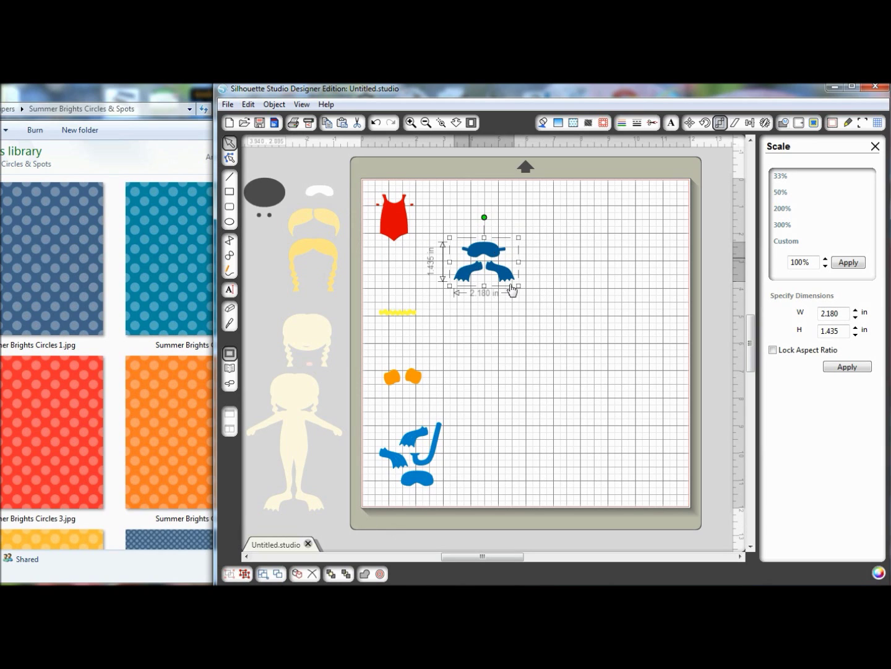
# Move the dark blue mask and flippers group between the swimsuit and the yellow ruffle, slightly to their right
pyautogui.click(510, 314)
pyautogui.moveTo(494, 256); pyautogui.dragTo(453, 263)
pyautogui.click(457, 278)
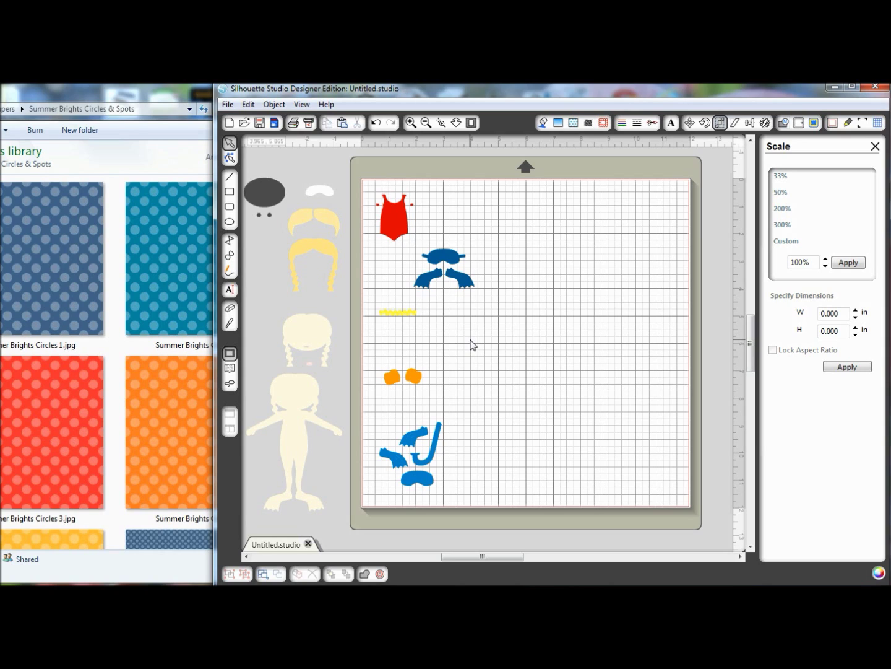
# Set the page size to Letter, 8.5 x 11 in, and show the registration marks
pyautogui.click(832, 123)
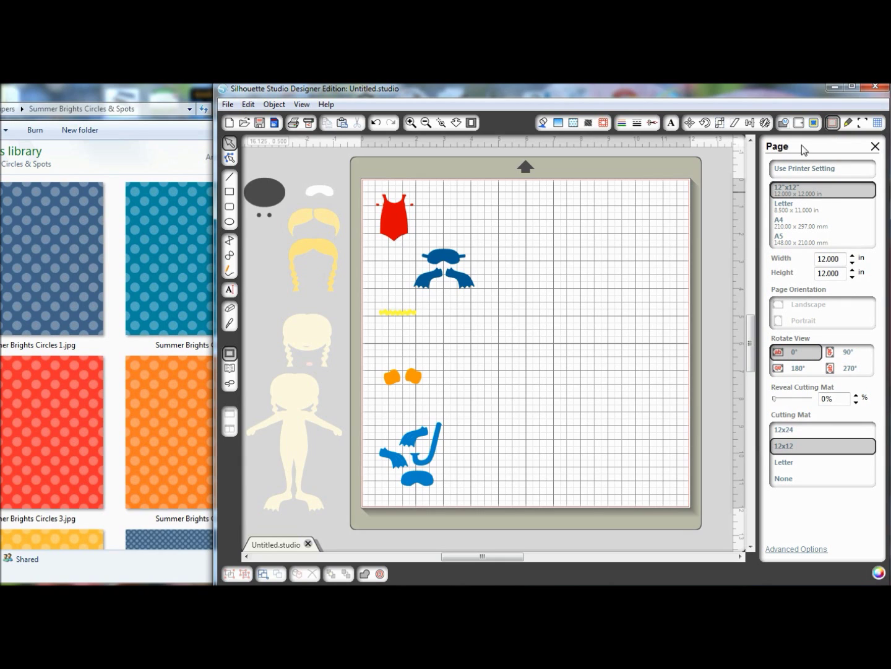
pyautogui.click(783, 211)
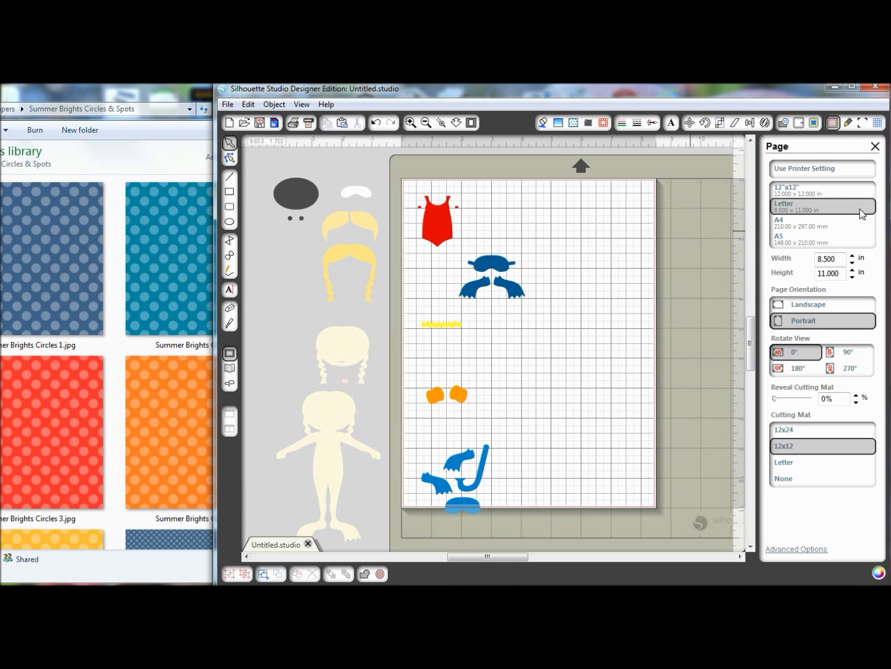
pyautogui.click(864, 125)
pyautogui.click(777, 171)
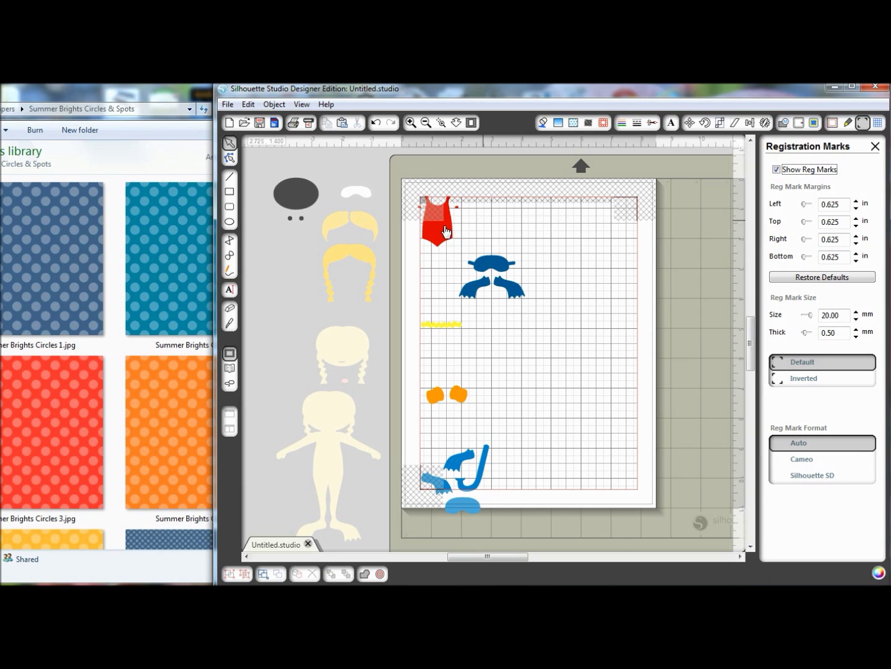
# Spread the colored groups apart within the printable area, clear of the hatched registration mark zones
pyautogui.moveTo(443, 242); pyautogui.dragTo(605, 261)
pyautogui.moveTo(447, 325); pyautogui.dragTo(460, 319)
pyautogui.moveTo(454, 398); pyautogui.dragTo(607, 363)
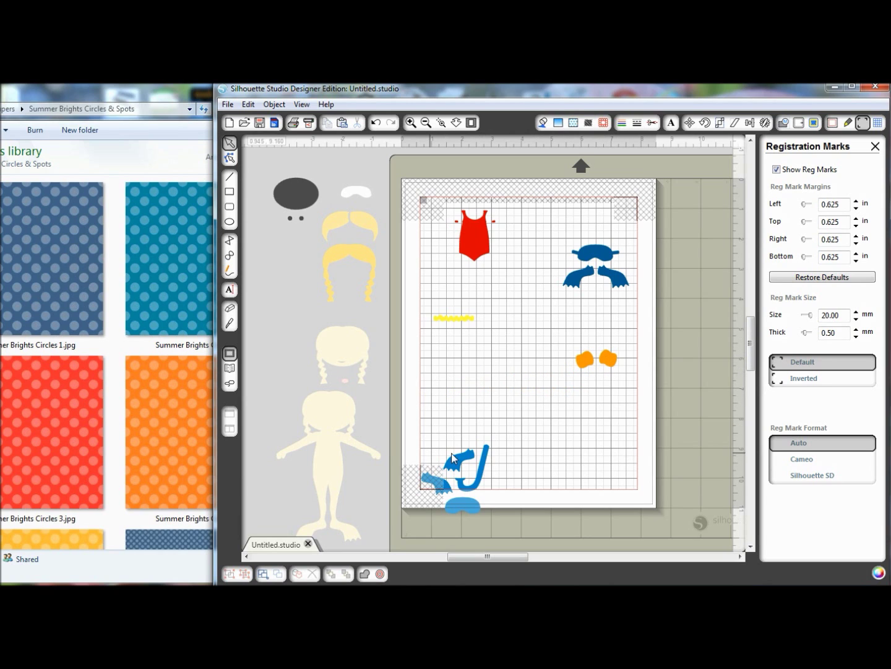
pyautogui.moveTo(470, 458); pyautogui.dragTo(498, 422)
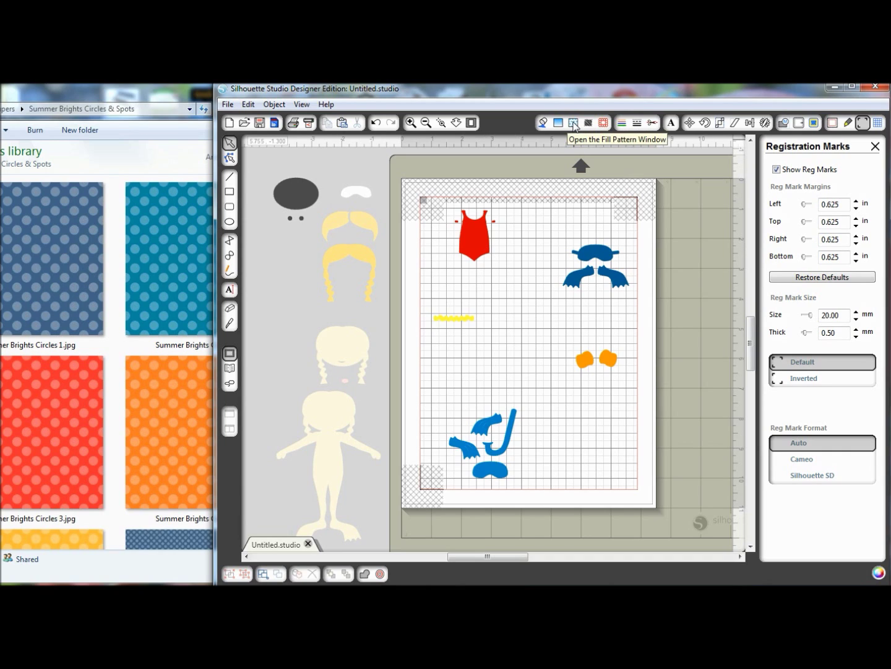
# Try filling the red swimsuit with the teal argyle fill pattern, and undo the fill
pyautogui.click(574, 123)
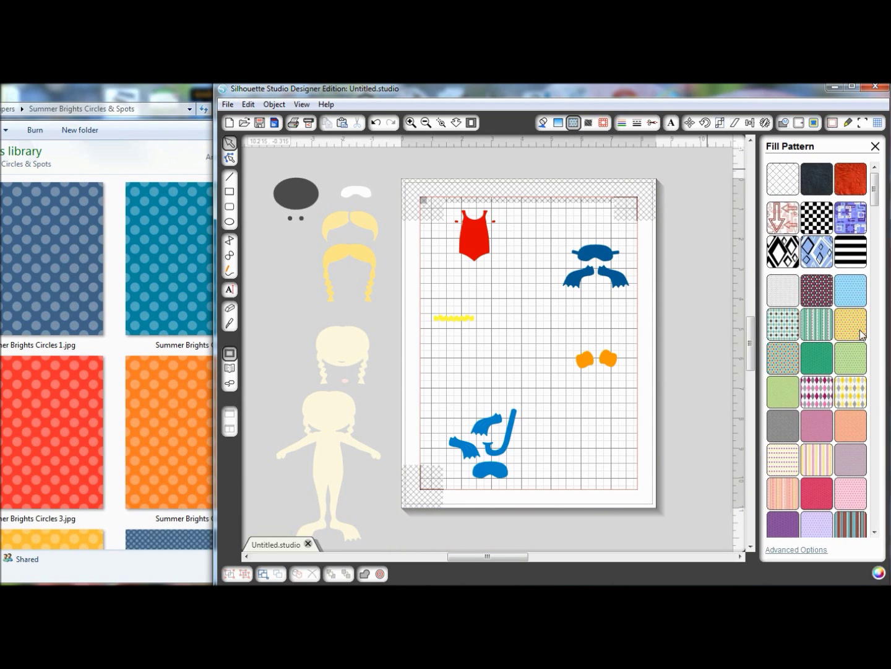
pyautogui.click(487, 257)
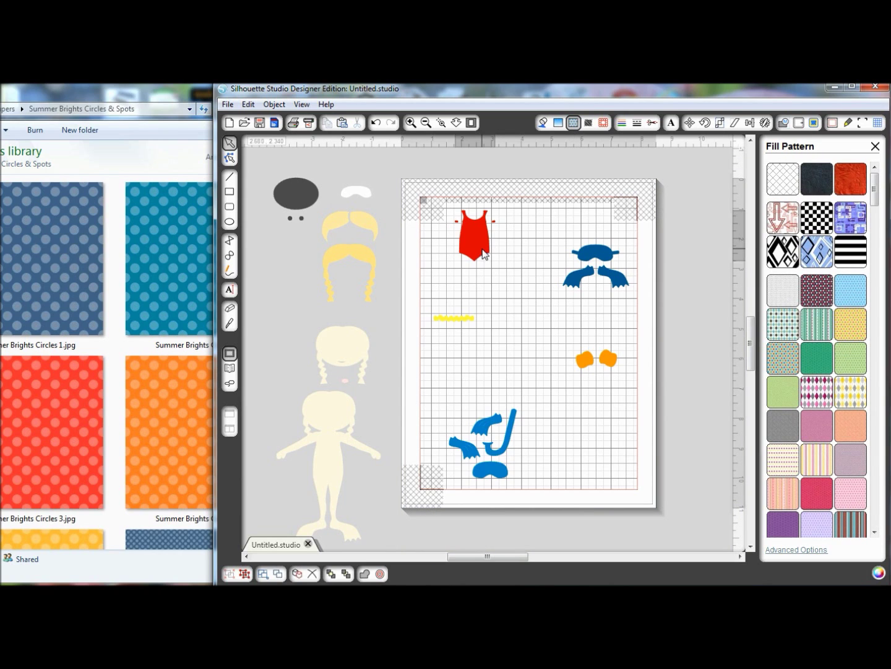
pyautogui.click(783, 324)
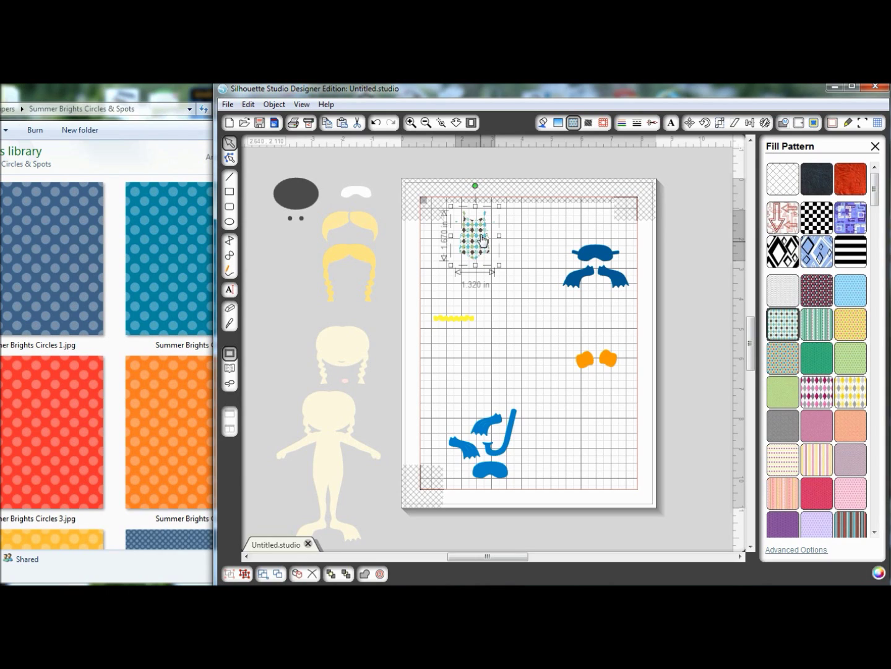
pyautogui.click(376, 123)
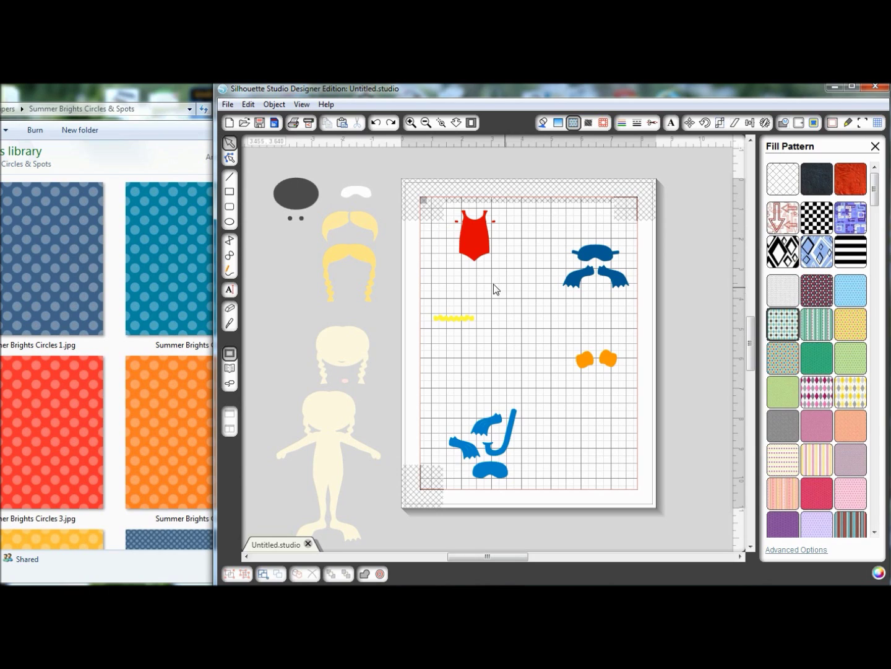
# Draw a rectangle around each of the five colored groups on the page: swimsuit, dark blue pieces, yellow ruffle, orange pieces and light blue pieces
pyautogui.click(232, 194)
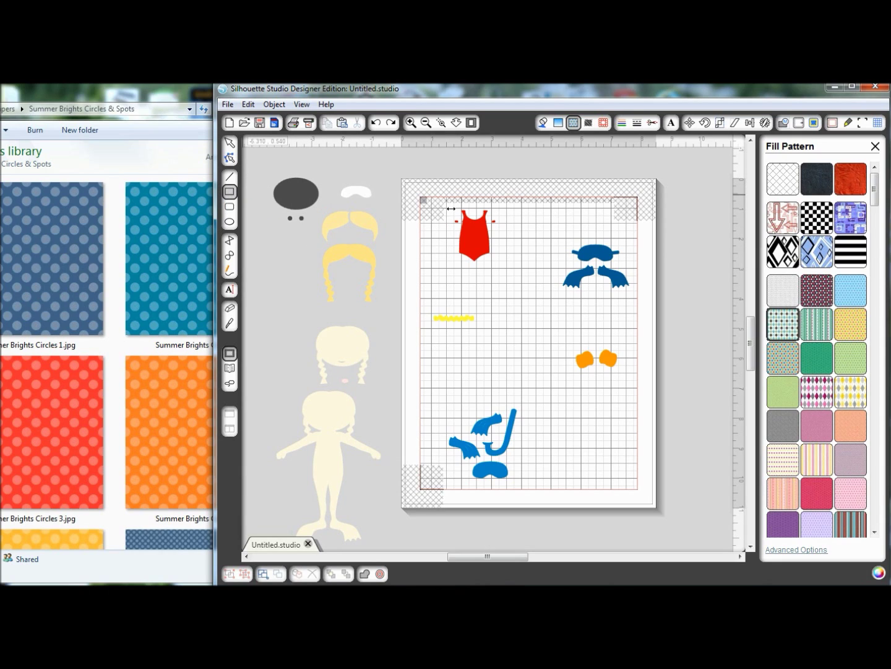
pyautogui.moveTo(449, 204); pyautogui.dragTo(503, 270)
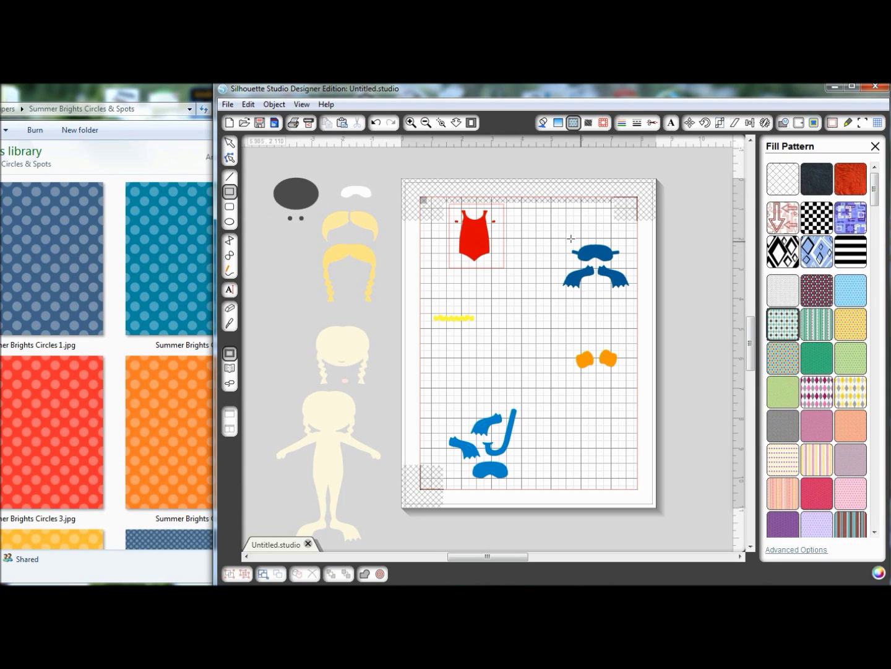
pyautogui.moveTo(554, 232); pyautogui.dragTo(634, 297)
pyautogui.moveTo(431, 307); pyautogui.dragTo(479, 330)
pyautogui.moveTo(570, 339); pyautogui.dragTo(624, 377)
pyautogui.moveTo(443, 398); pyautogui.dragTo(526, 485)
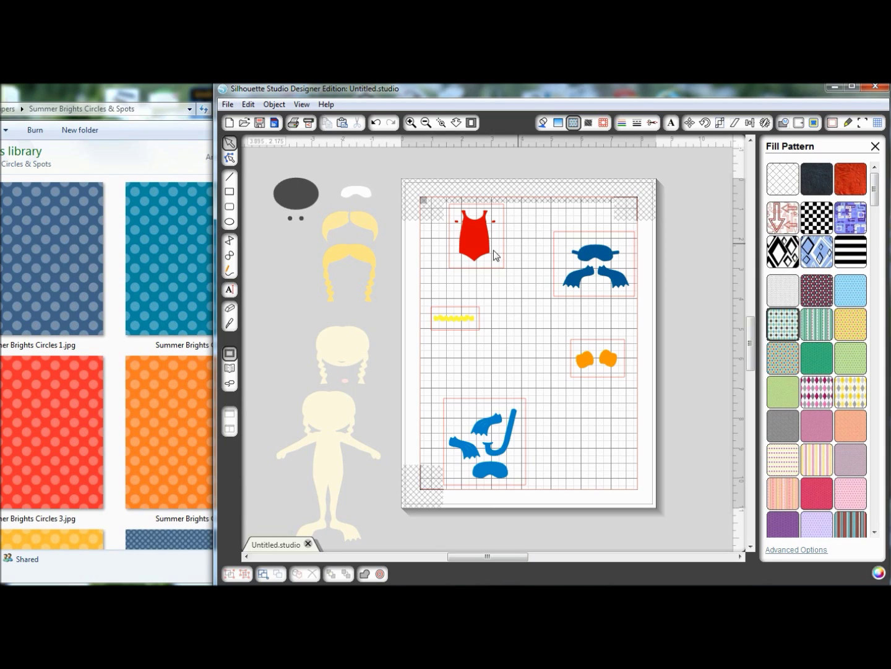
# Fill the rectangle around the red swimsuit with the Summer Brights Spots 3.jpg paper from the library folder
pyautogui.click(495, 272)
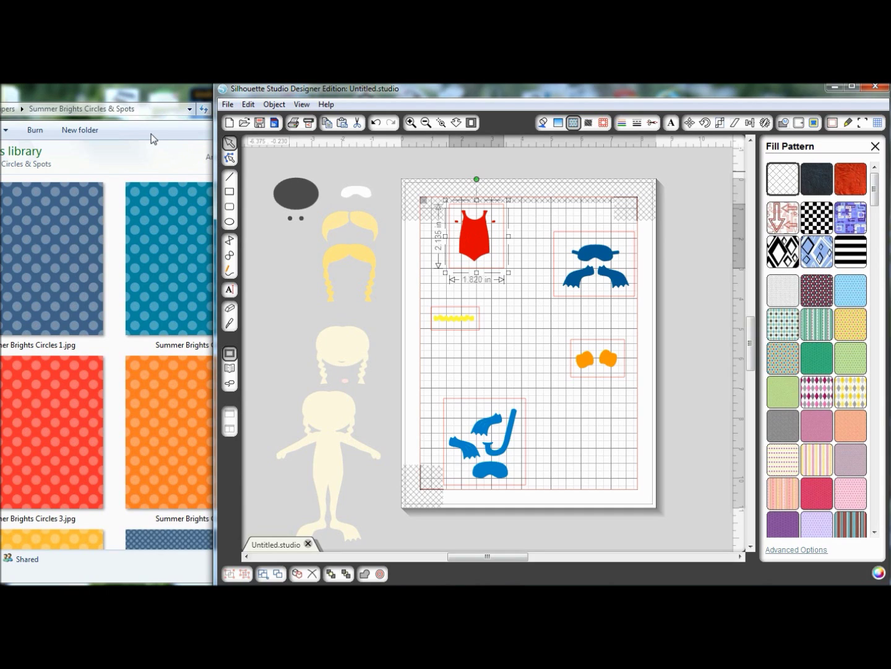
pyautogui.click(163, 96)
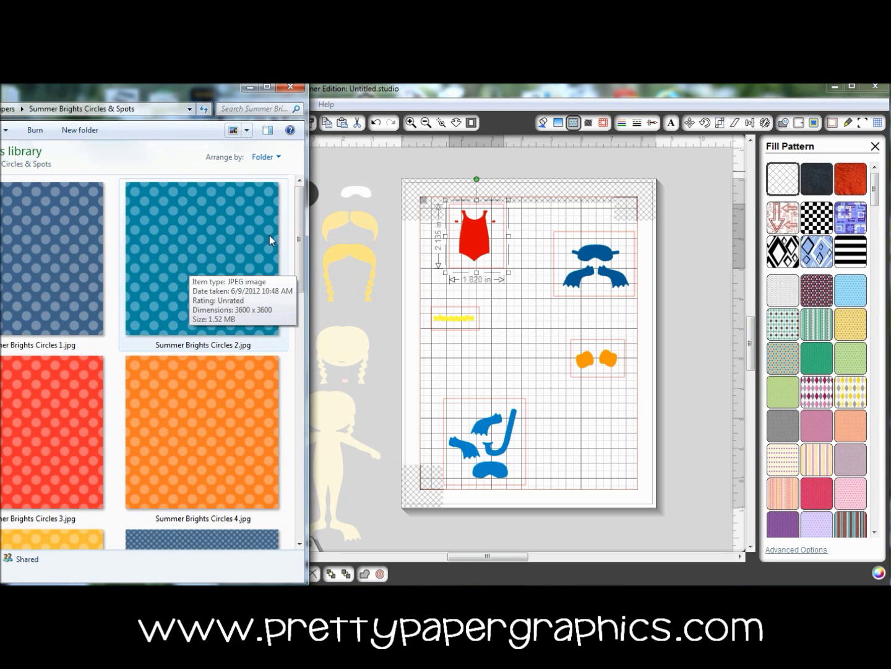
pyautogui.moveTo(299, 241); pyautogui.dragTo(296, 321)
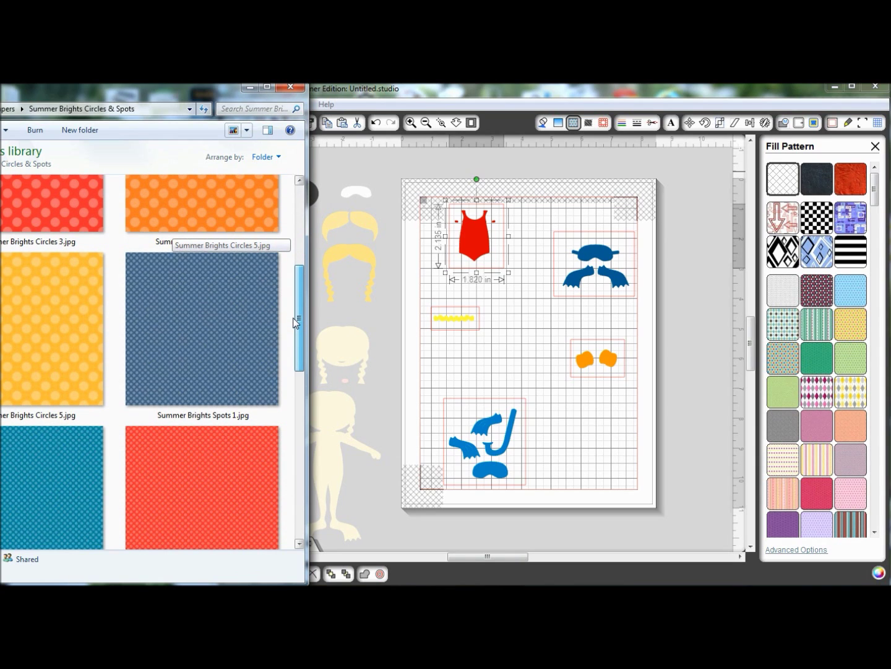
pyautogui.moveTo(297, 321); pyautogui.dragTo(298, 367)
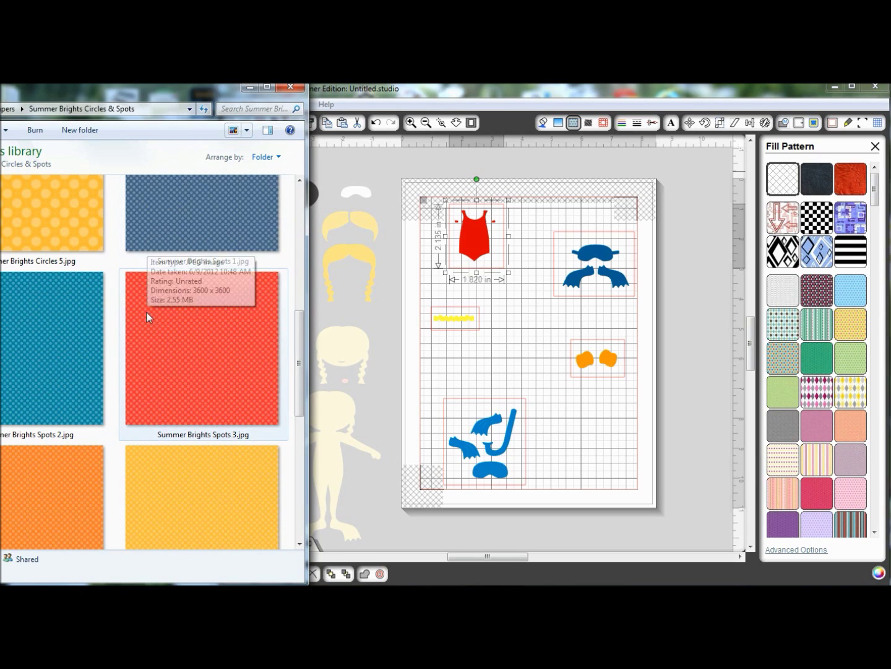
pyautogui.moveTo(204, 345); pyautogui.dragTo(471, 244)
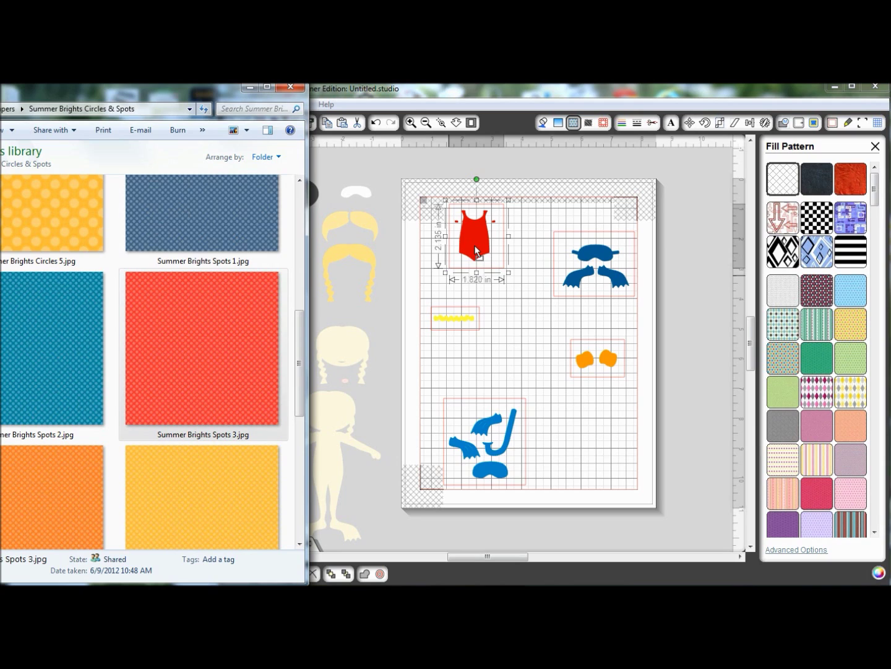
pyautogui.moveTo(473, 252); pyautogui.dragTo(469, 244)
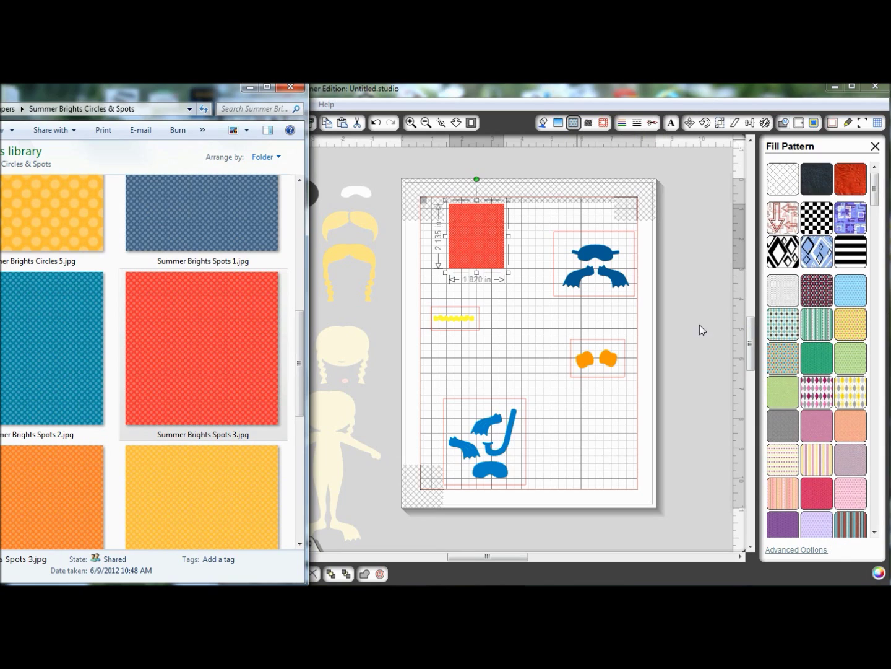
# Scale the red spots fill pattern in the swimsuit rectangle to 190%
pyautogui.click(813, 550)
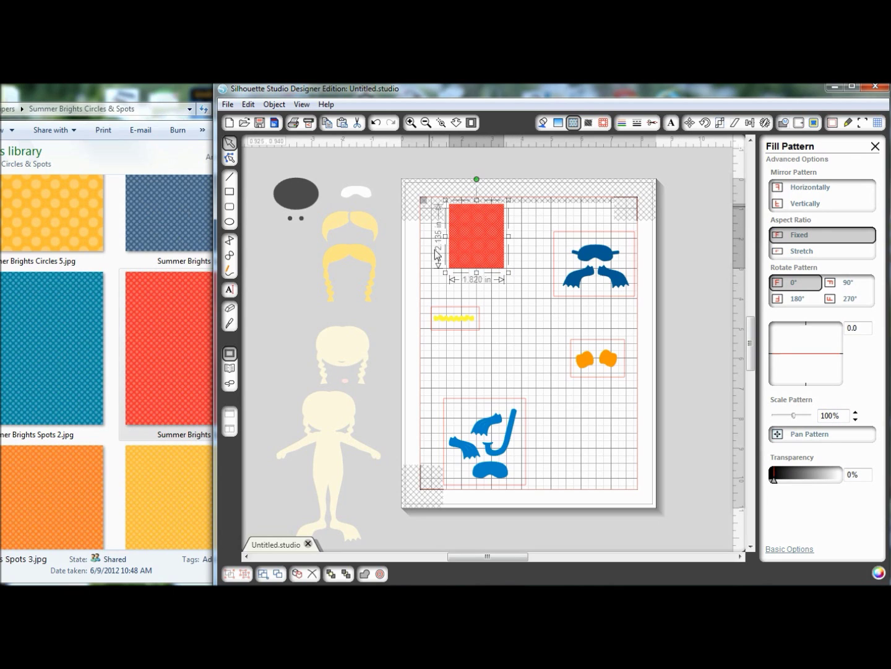
pyautogui.click(795, 418)
pyautogui.moveTo(795, 419)
pyautogui.mouseDown()
pyautogui.moveTo(803, 419)
pyautogui.moveTo(785, 421)
pyautogui.moveTo(805, 419)
pyautogui.mouseUp()
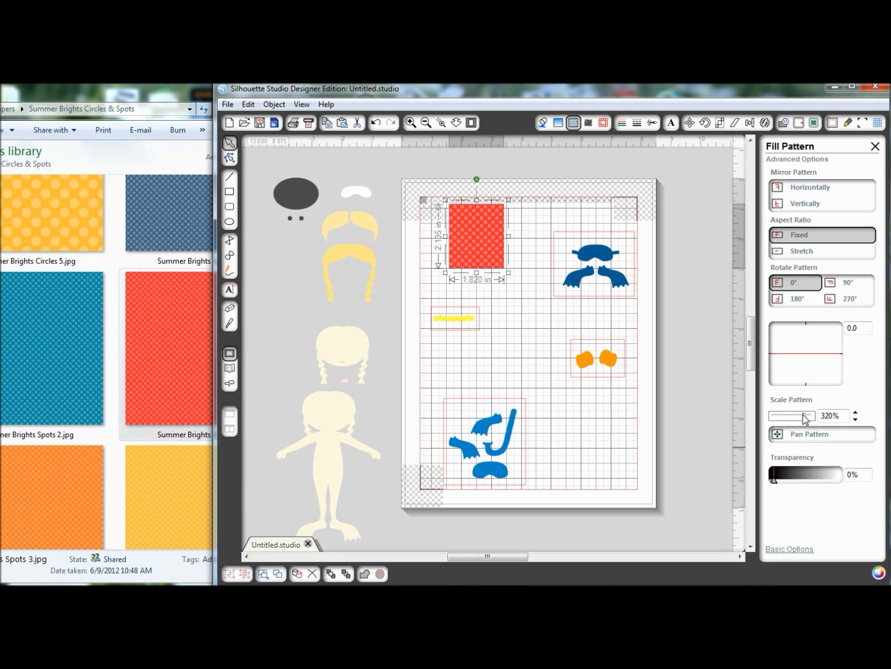
pyautogui.click(856, 420)
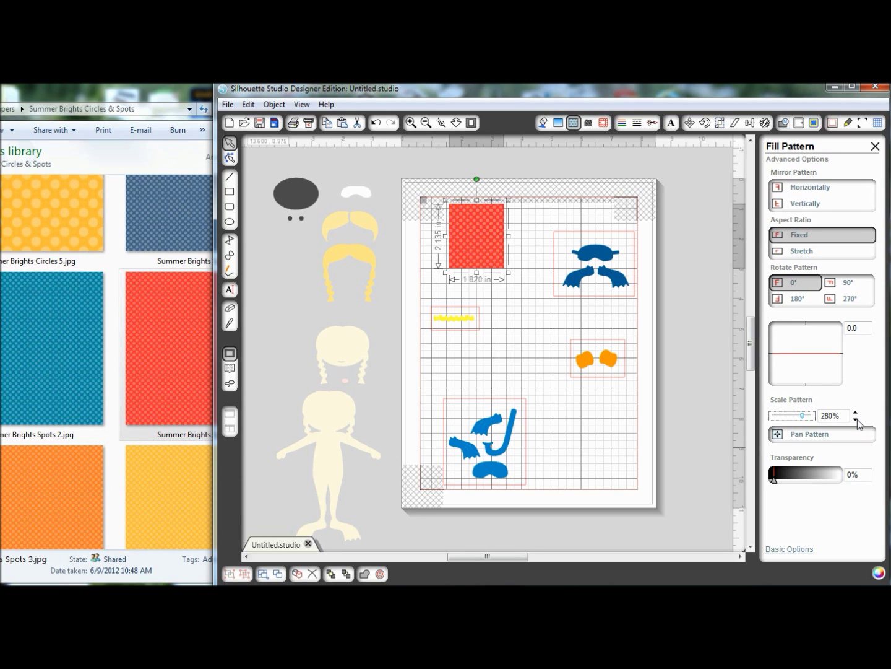
pyautogui.click(856, 420)
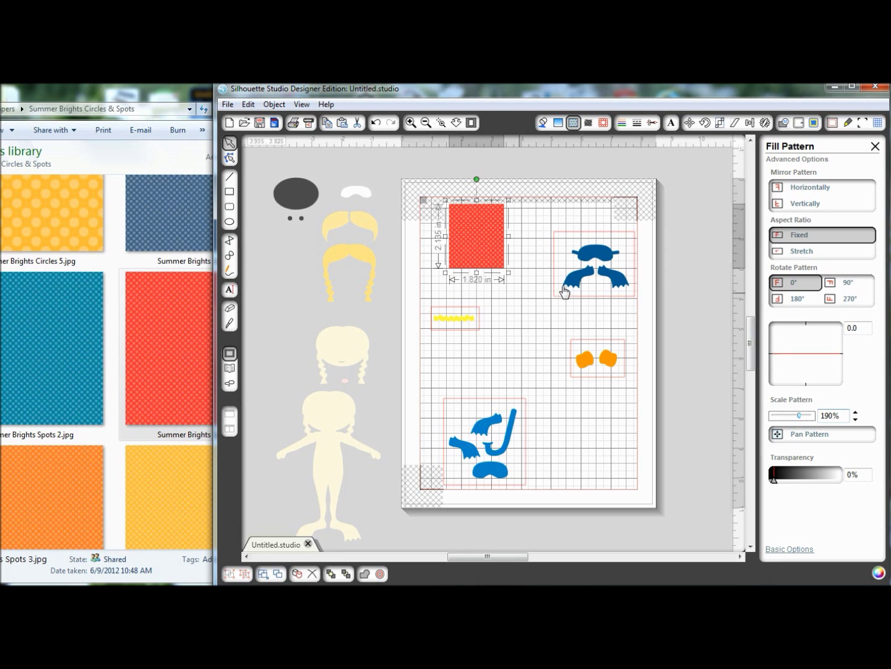
# Fill the rectangle around the yellow ruffle with Summer Brights Spots 5.jpg and scale the pattern to 170%
pyautogui.click(453, 335)
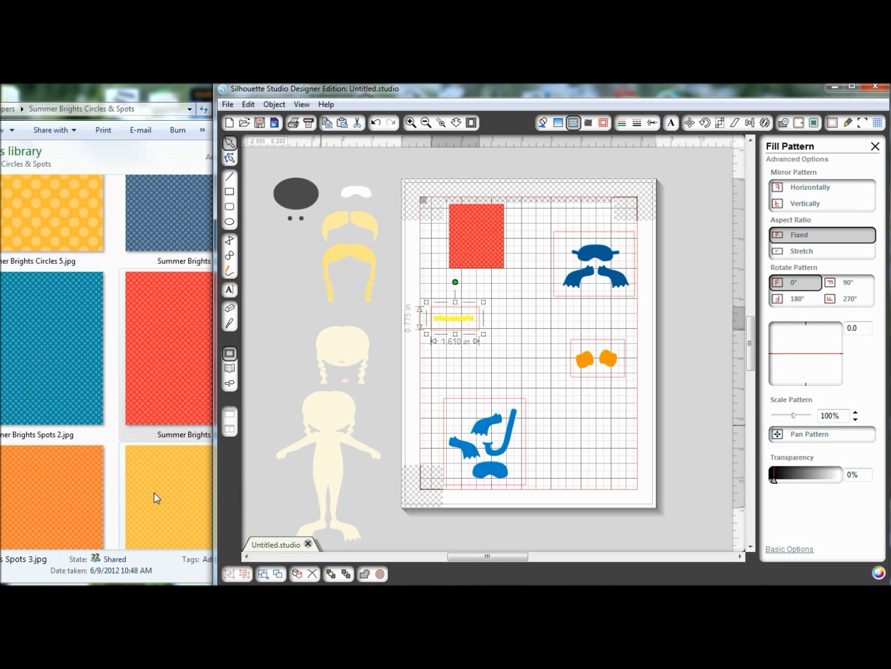
pyautogui.moveTo(155, 493)
pyautogui.mouseDown()
pyautogui.moveTo(195, 486)
pyautogui.moveTo(437, 389)
pyautogui.moveTo(477, 325)
pyautogui.moveTo(157, 506)
pyautogui.mouseUp()
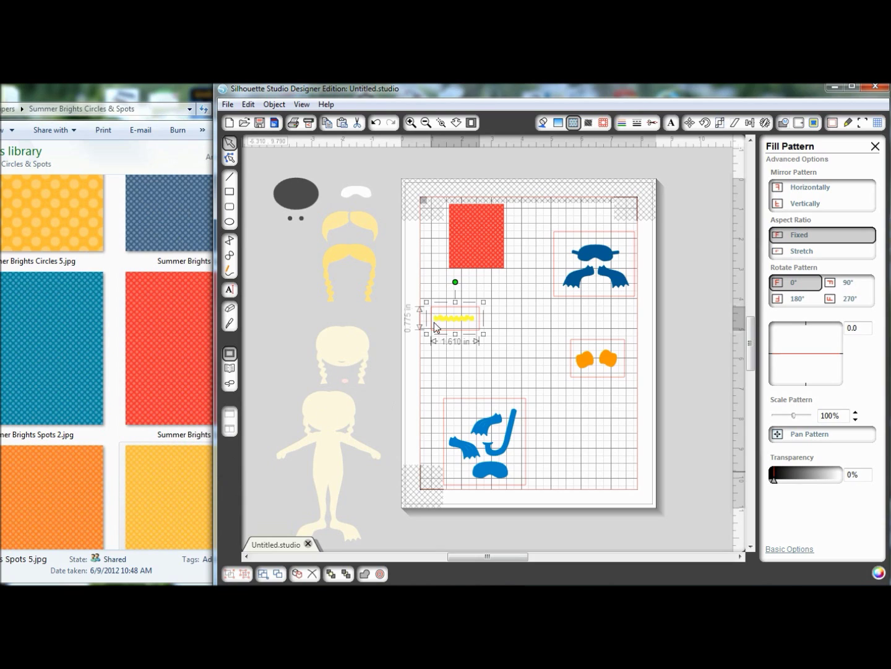
pyautogui.moveTo(440, 335); pyautogui.dragTo(441, 335)
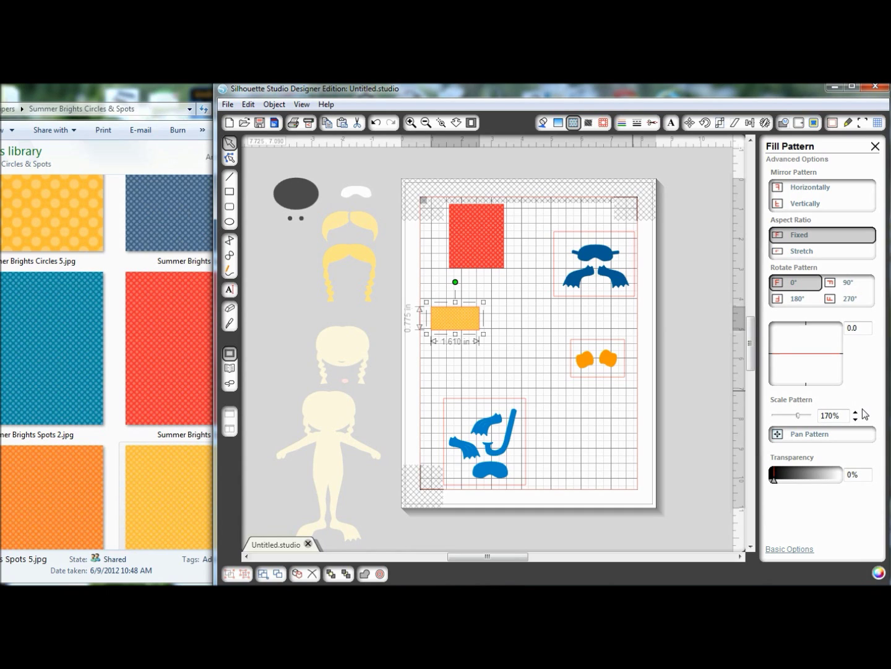
# Pan the red spots pattern slightly within the swimsuit rectangle
pyautogui.click(478, 247)
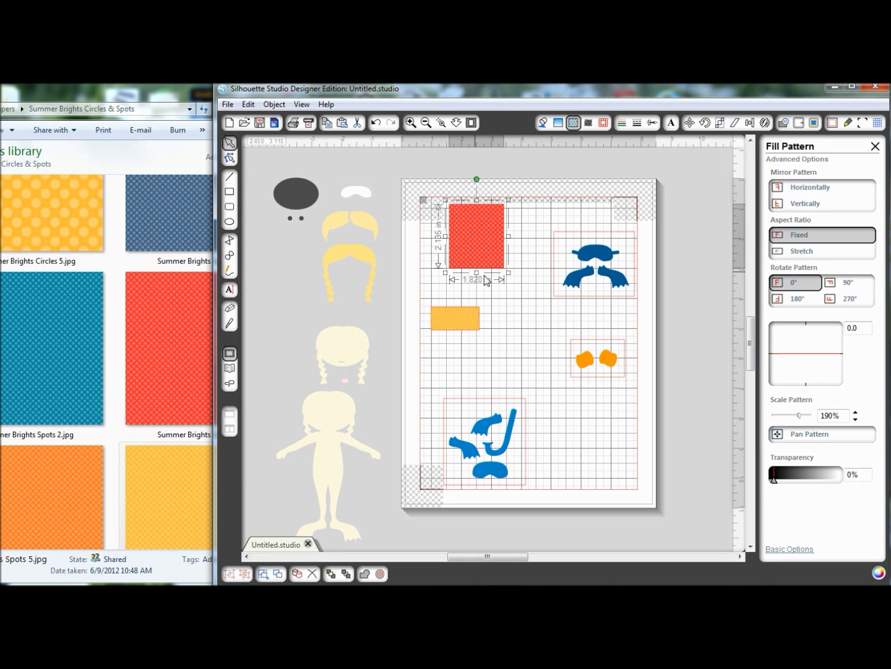
pyautogui.click(780, 437)
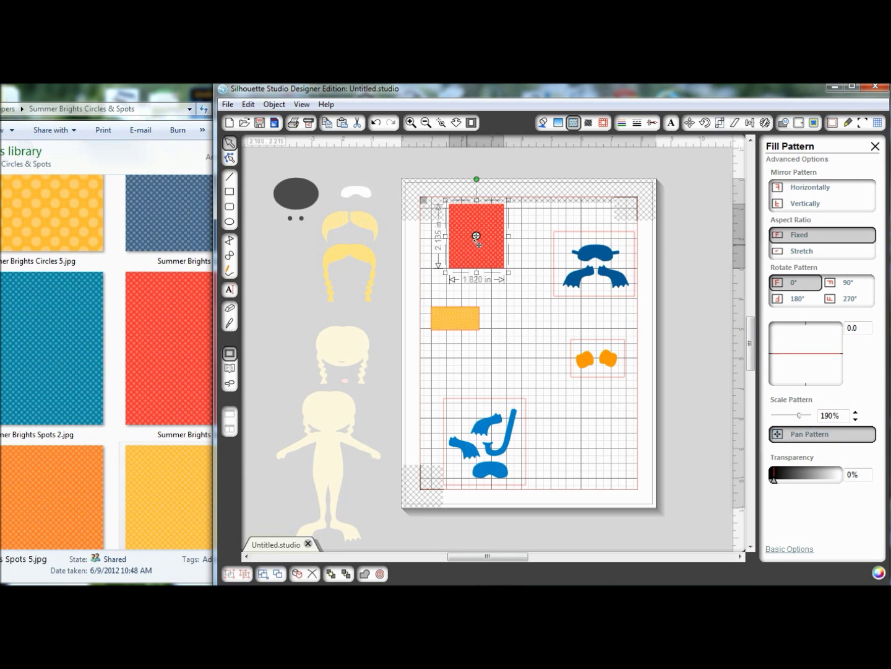
pyautogui.moveTo(477, 237); pyautogui.dragTo(478, 241)
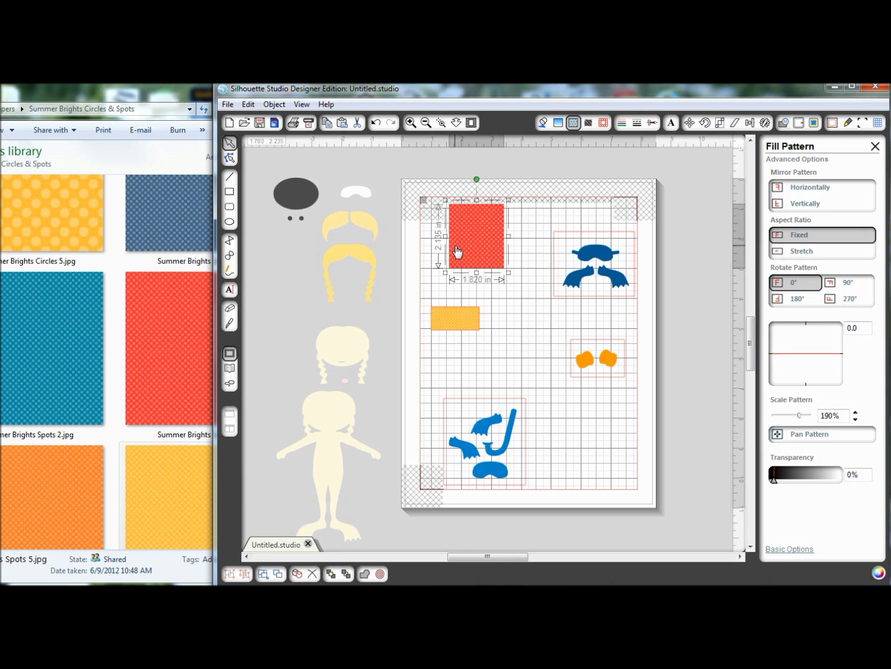
# Try filling the rectangle around the orange pieces with the yellow spots pattern at 160% scale, and undo the fill
pyautogui.click(582, 363)
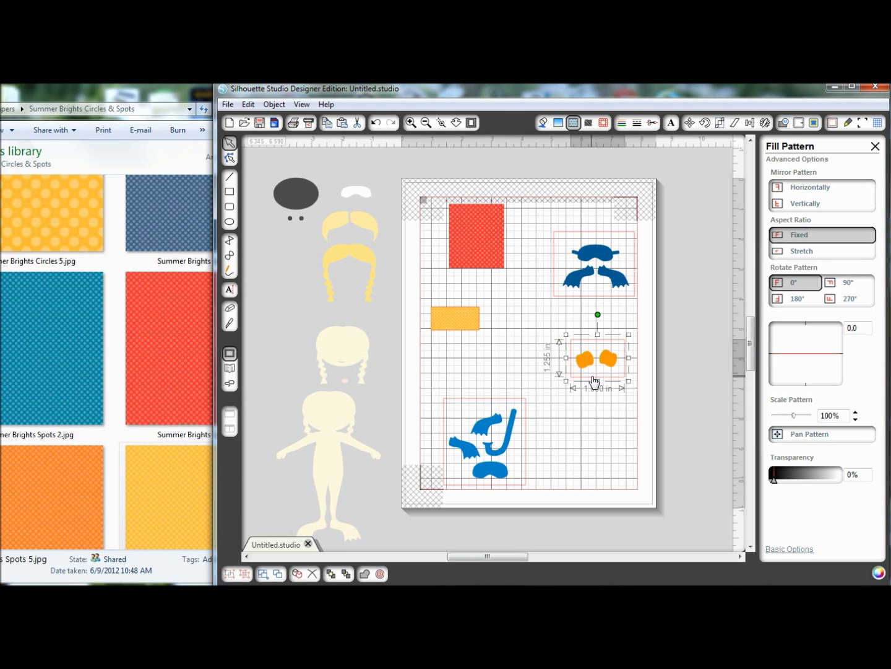
pyautogui.moveTo(73, 495); pyautogui.dragTo(598, 358)
pyautogui.click(855, 412)
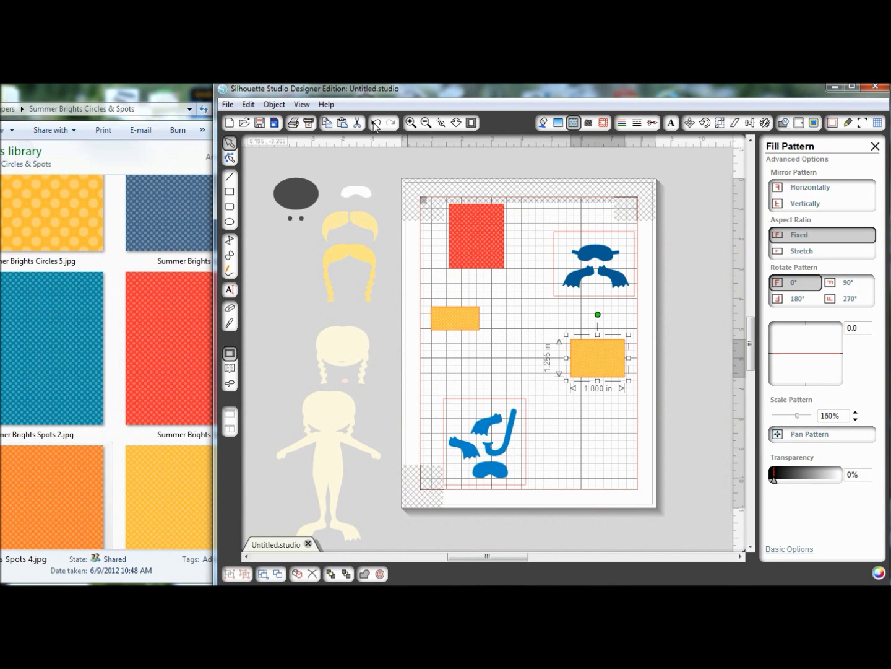
pyautogui.click(375, 123)
# Fill the rectangle around the orange pieces with Summer Brights Spots 4.jpg and scale the pattern to 240%
pyautogui.moveTo(89, 472); pyautogui.dragTo(591, 384)
pyautogui.click(856, 412)
pyautogui.click(855, 413)
pyautogui.click(856, 413)
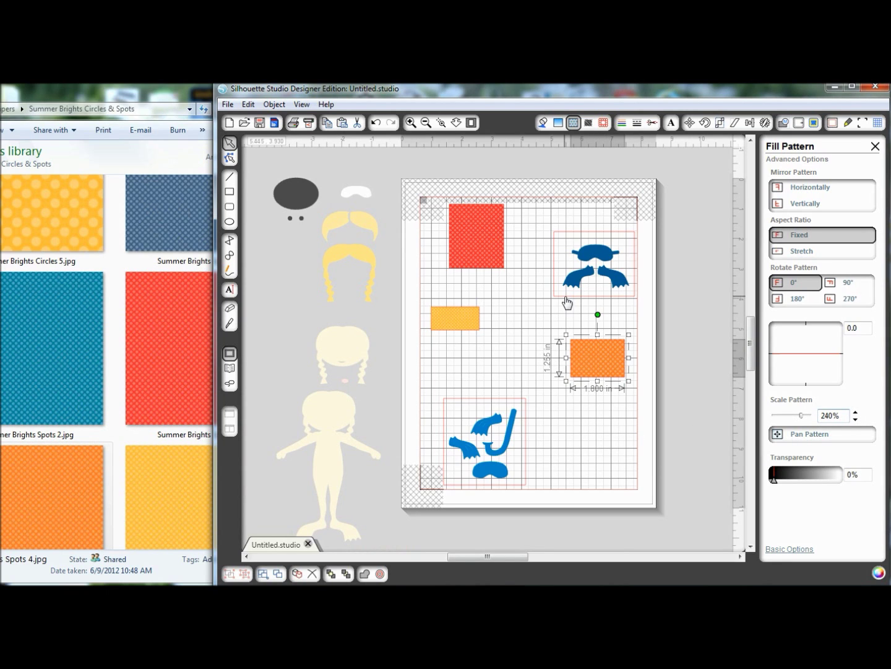
# Try filling the rectangle around the dark blue pieces with colors sampled from the blonde hair and from the dark oval
pyautogui.click(567, 302)
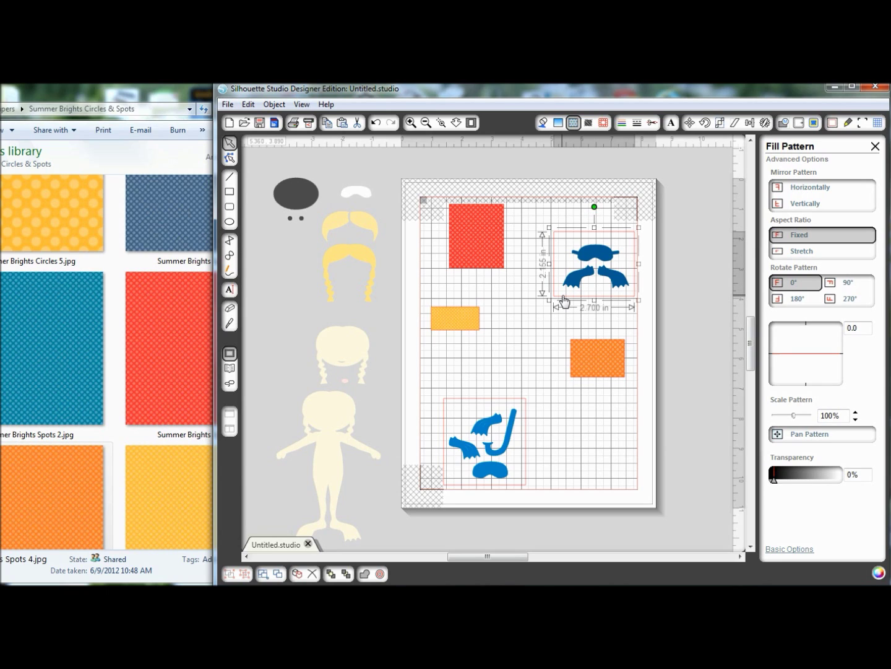
pyautogui.click(543, 123)
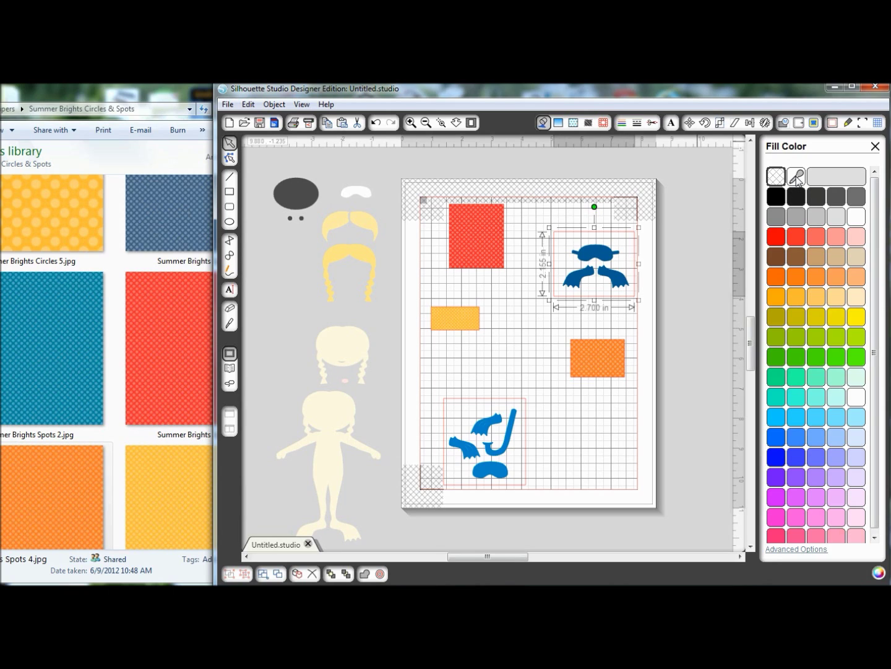
pyautogui.click(798, 177)
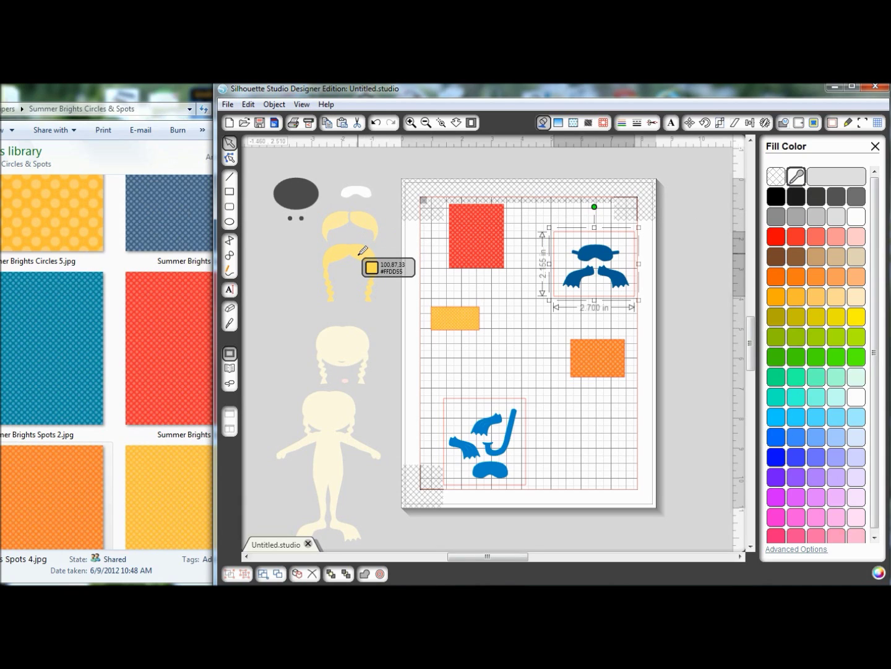
pyautogui.click(366, 222)
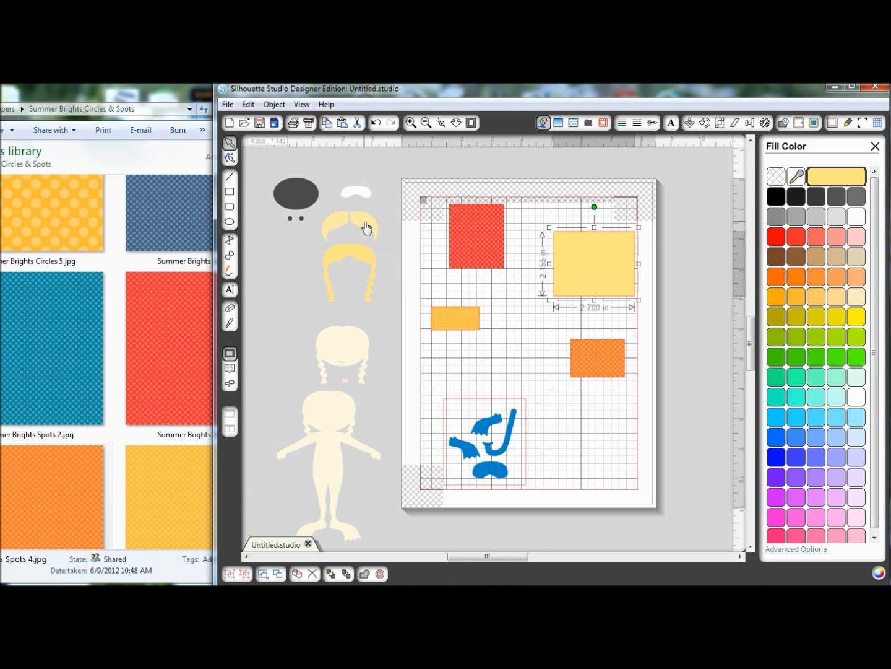
pyautogui.click(799, 177)
pyautogui.click(297, 189)
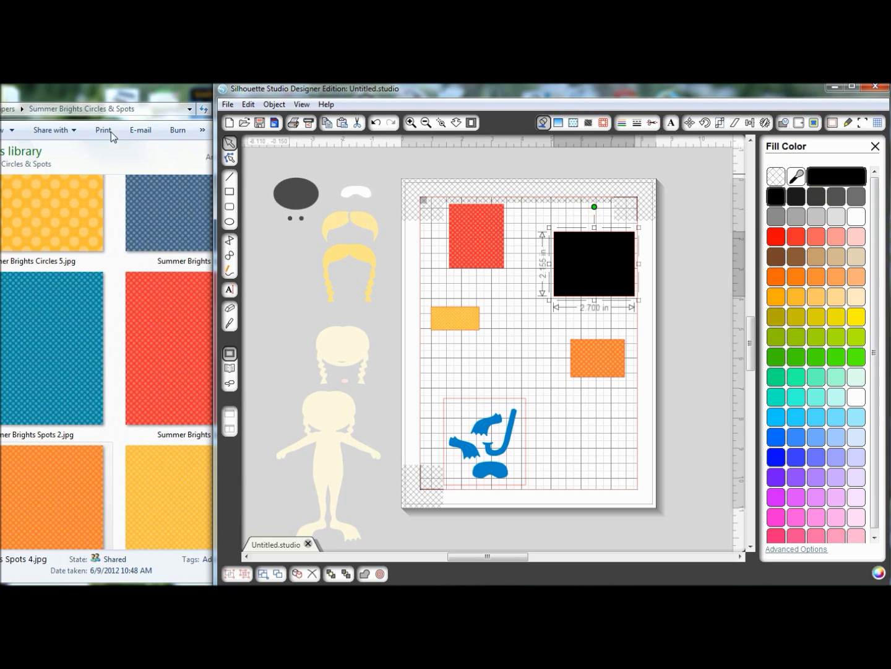
# Try filling the cream head piece beside the page with Summer Brights Circles 1.jpg, and undo the fill
pyautogui.click(155, 199)
pyautogui.moveTo(297, 377); pyautogui.dragTo(306, 250)
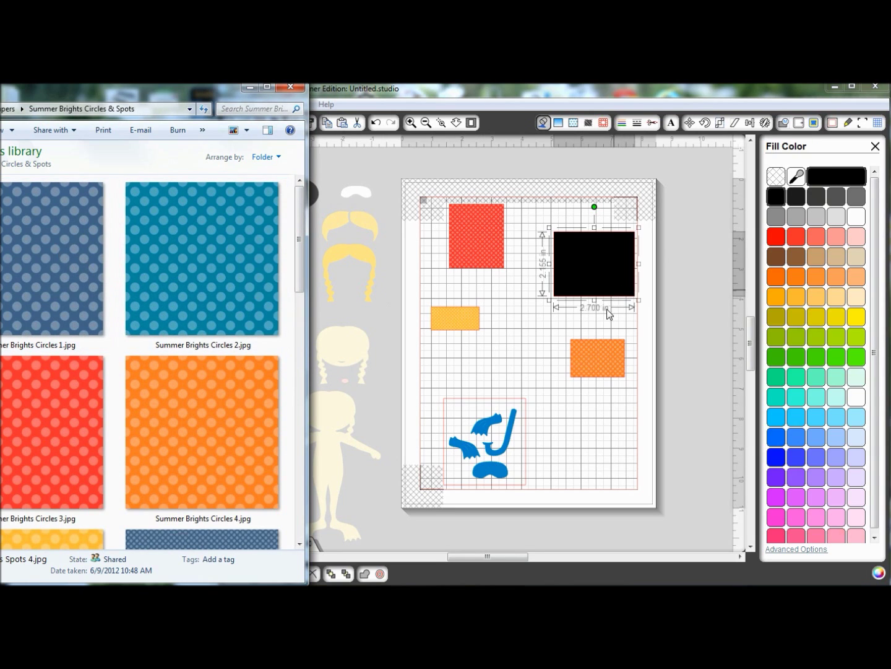
pyautogui.click(539, 322)
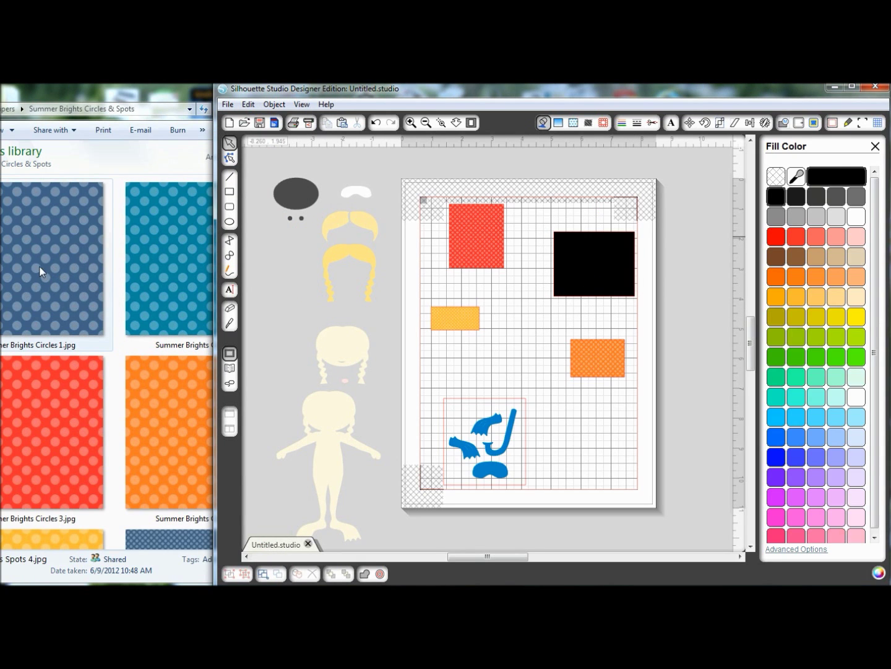
pyautogui.moveTo(37, 266); pyautogui.dragTo(370, 356)
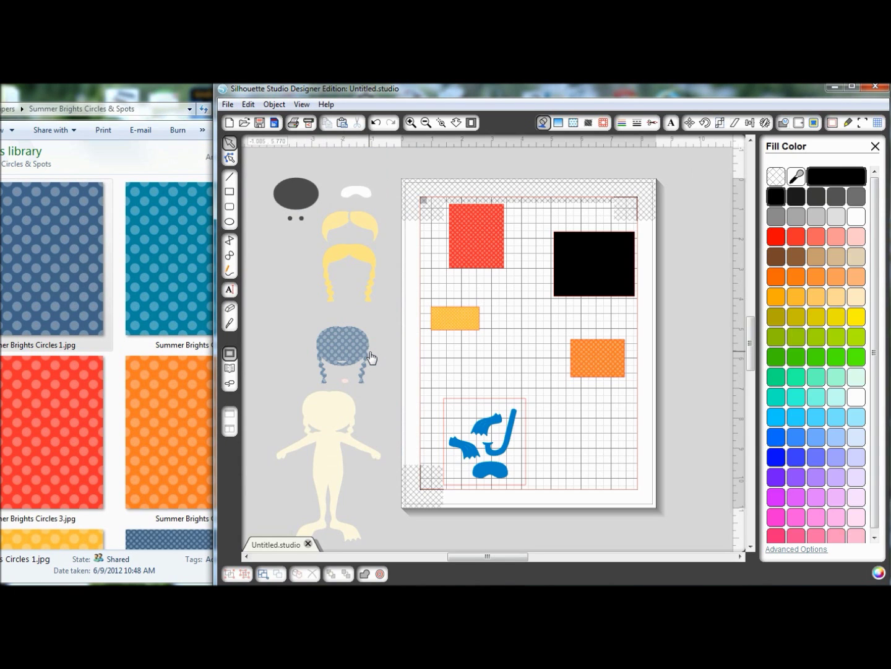
pyautogui.click(379, 125)
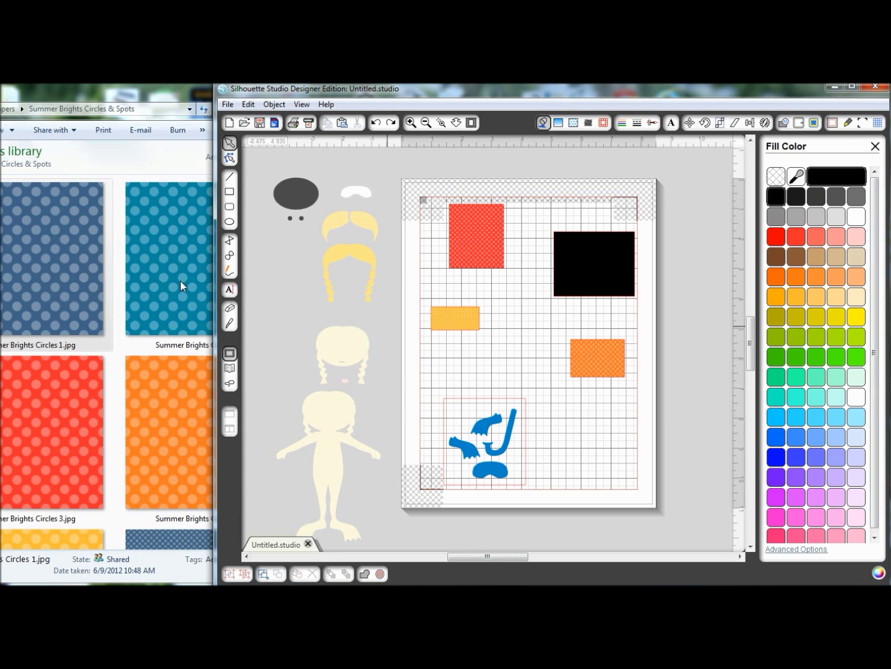
# Place Summer Brights Circles 1.jpg on the page and fill the rectangle around the dark blue pieces with navy sampled from it
pyautogui.moveTo(51, 259); pyautogui.dragTo(611, 450)
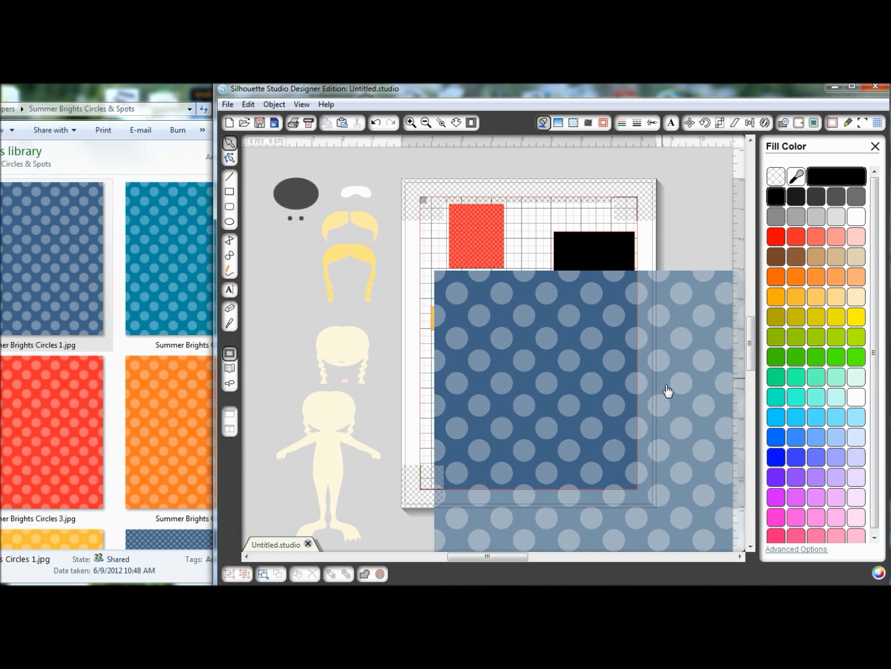
pyautogui.click(586, 292)
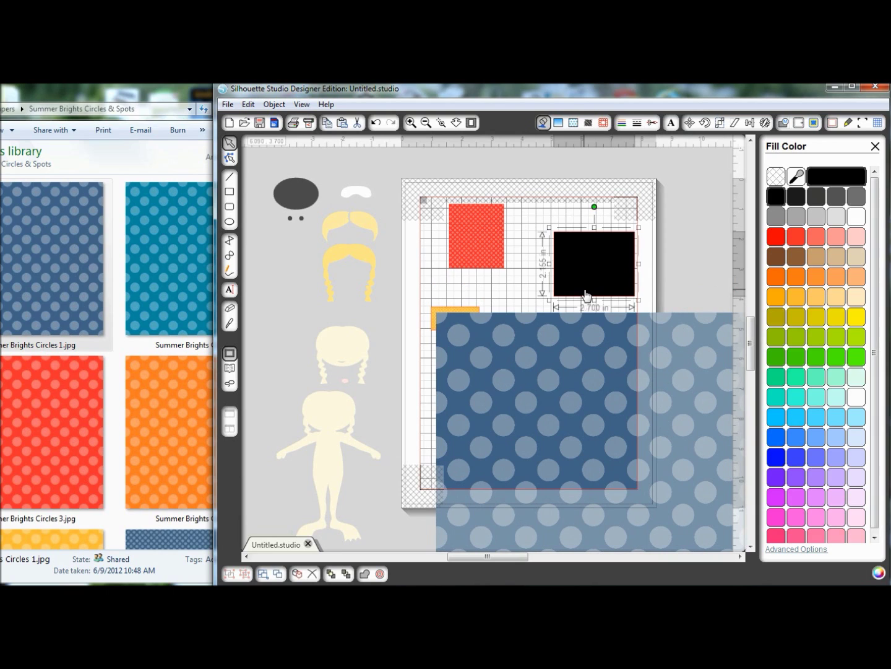
pyautogui.click(794, 179)
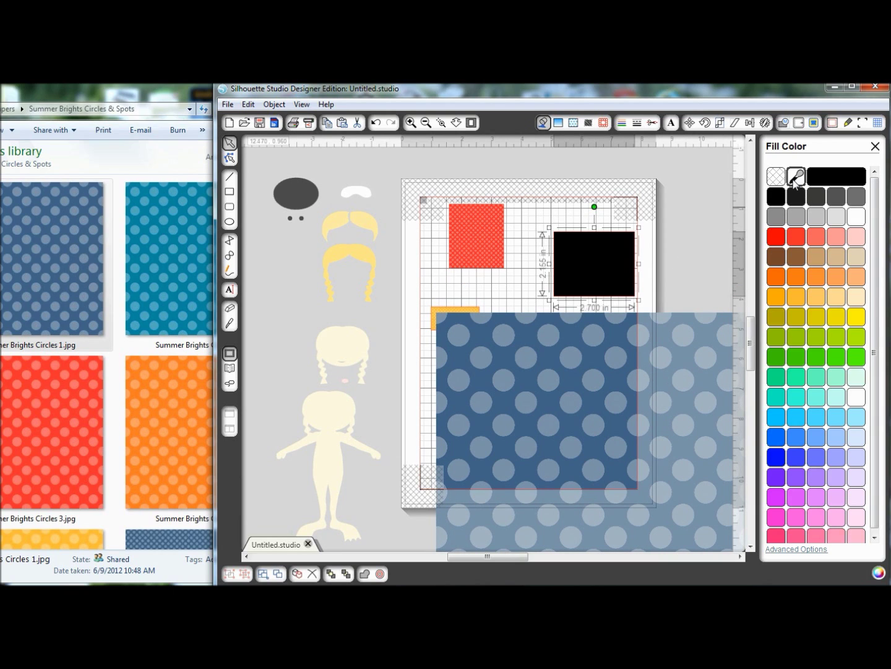
pyautogui.click(551, 354)
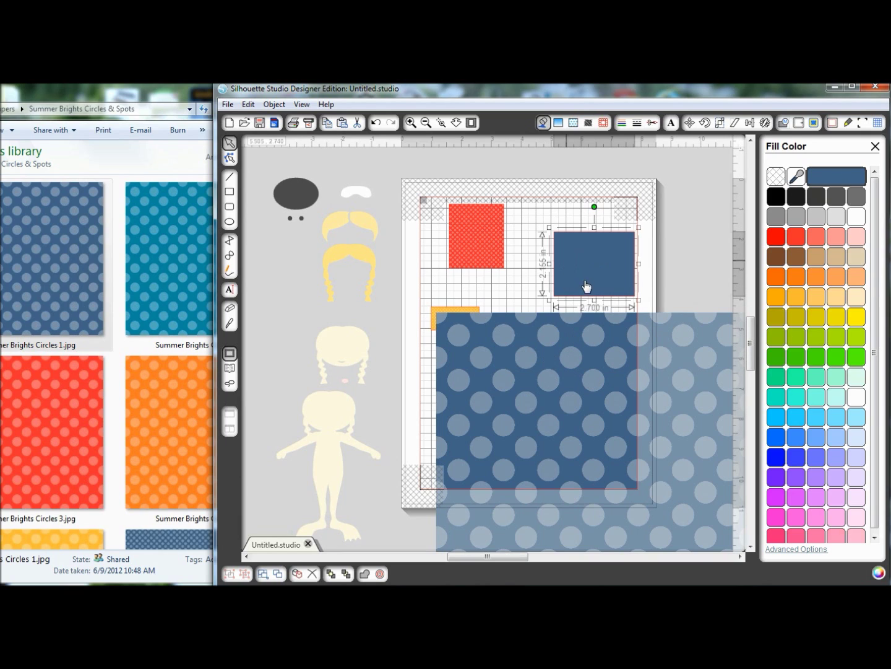
# Replace the placed navy paper with Summer Brights Circles 2.jpg, fill the rectangle around the light blue pieces with teal sampled from it, and remove the paper
pyautogui.click(684, 373)
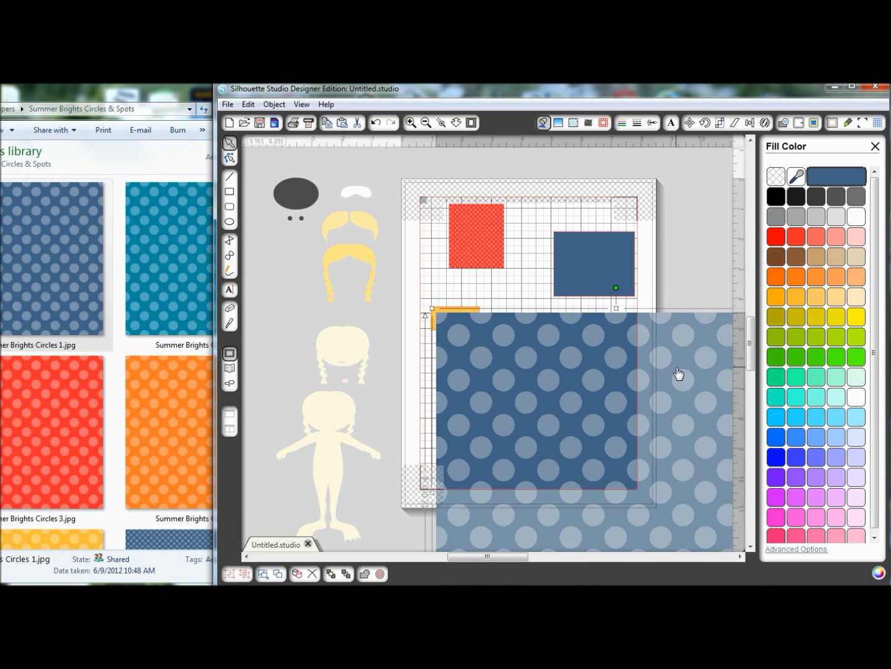
pyautogui.press('Delete')
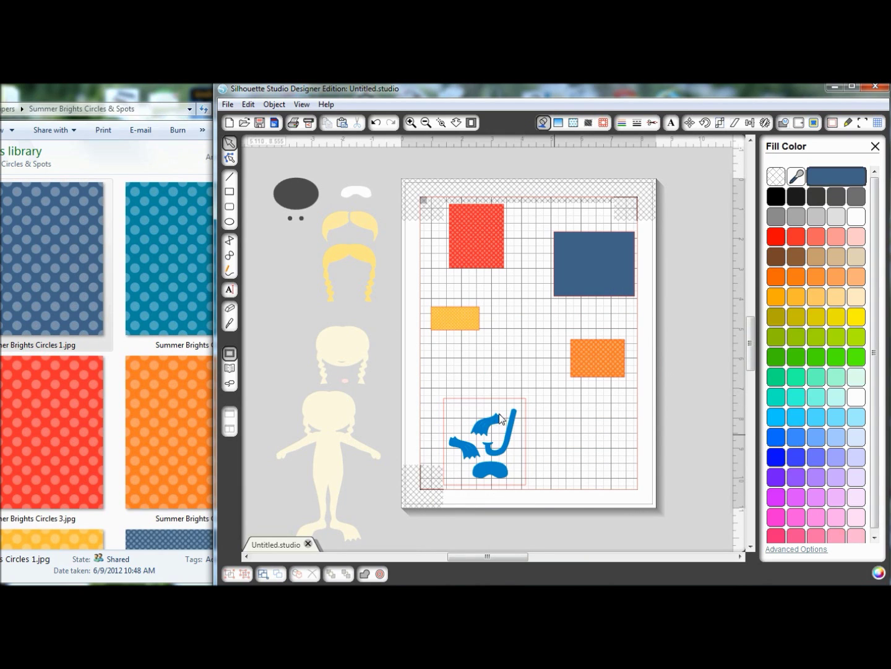
pyautogui.moveTo(146, 254); pyautogui.dragTo(604, 461)
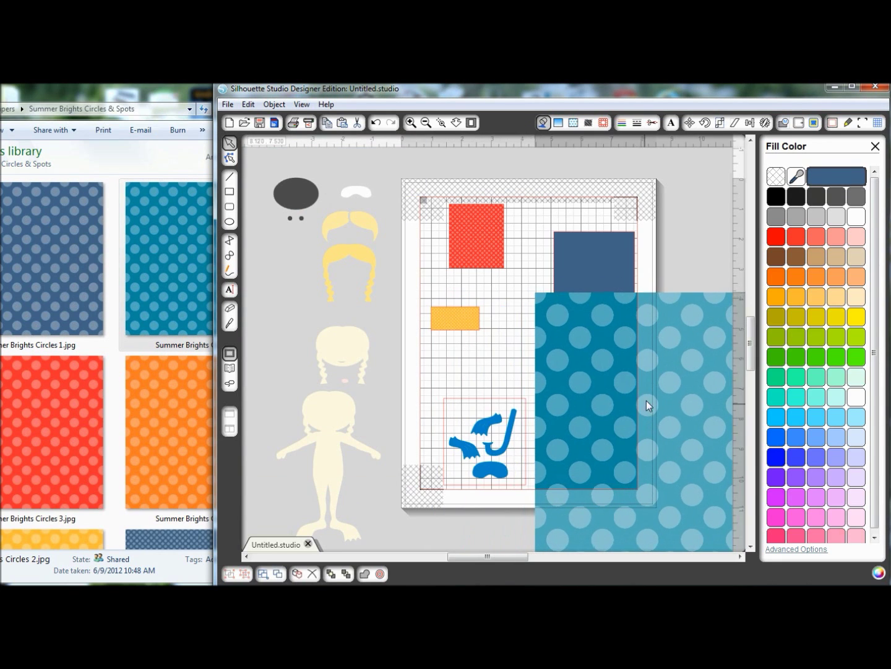
pyautogui.click(473, 406)
pyautogui.click(654, 342)
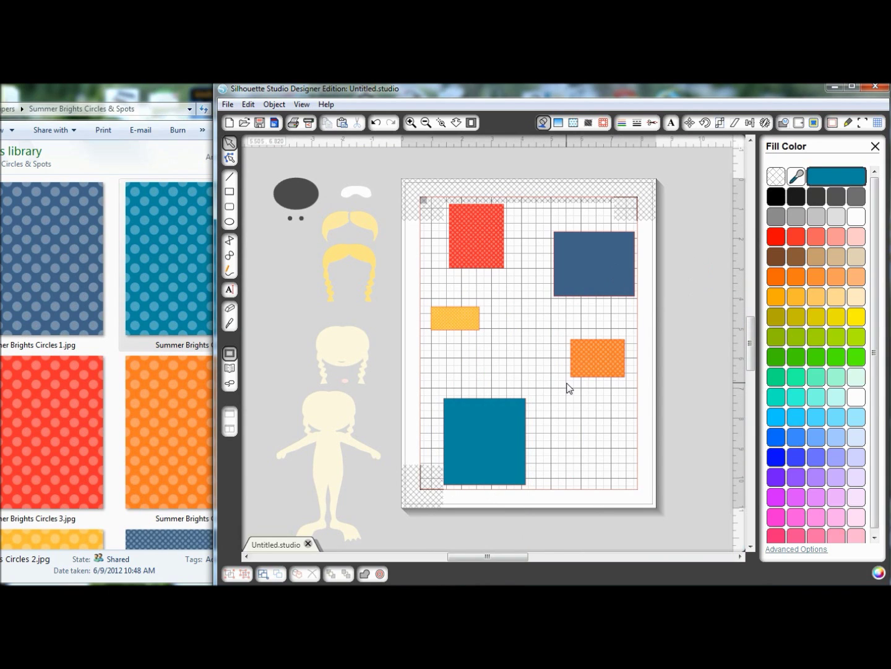
# Move the yellow rectangle with its pieces directly below the red one, and the navy group beside the red rectangle
pyautogui.moveTo(427, 384); pyautogui.dragTo(513, 459)
pyautogui.click(474, 318)
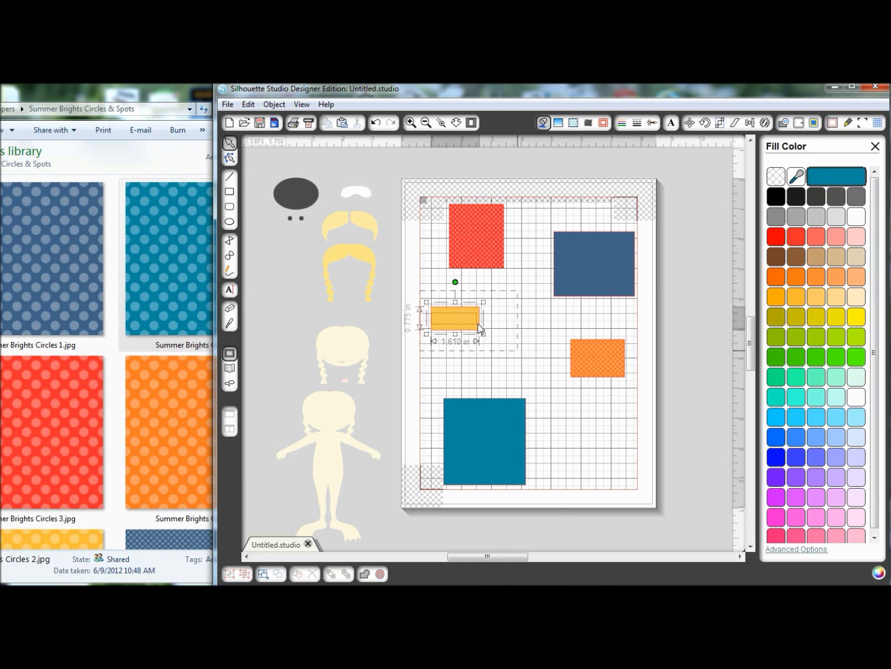
pyautogui.moveTo(477, 314)
pyautogui.mouseDown()
pyautogui.moveTo(487, 298)
pyautogui.moveTo(483, 304)
pyautogui.mouseUp()
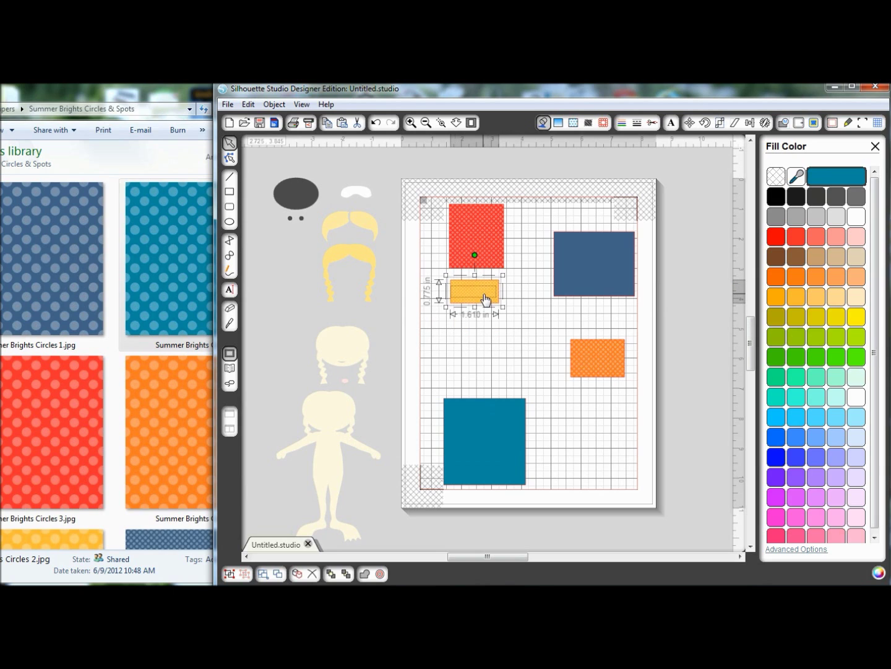
pyautogui.click(542, 223)
pyautogui.click(625, 287)
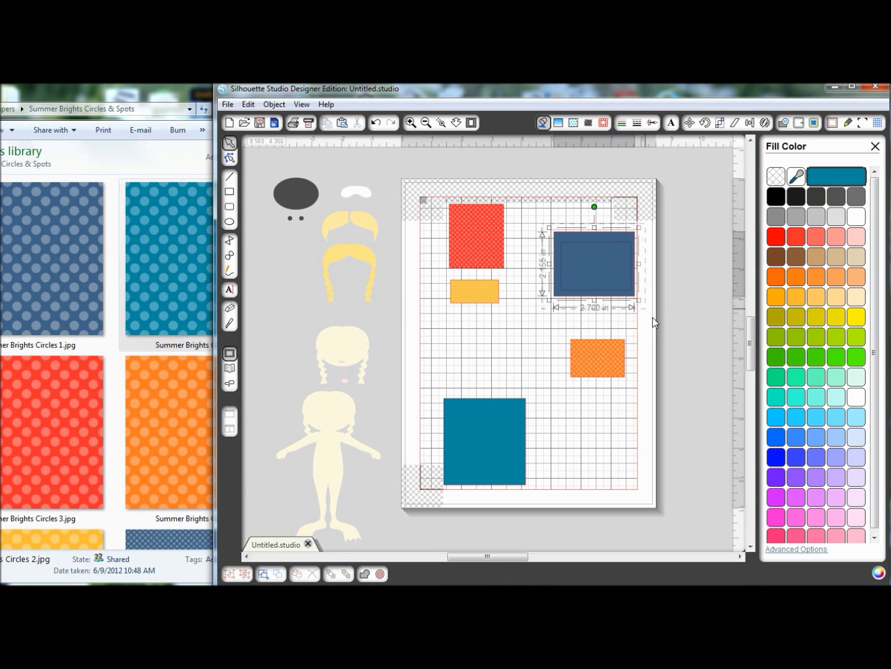
pyautogui.moveTo(609, 279); pyautogui.dragTo(575, 256)
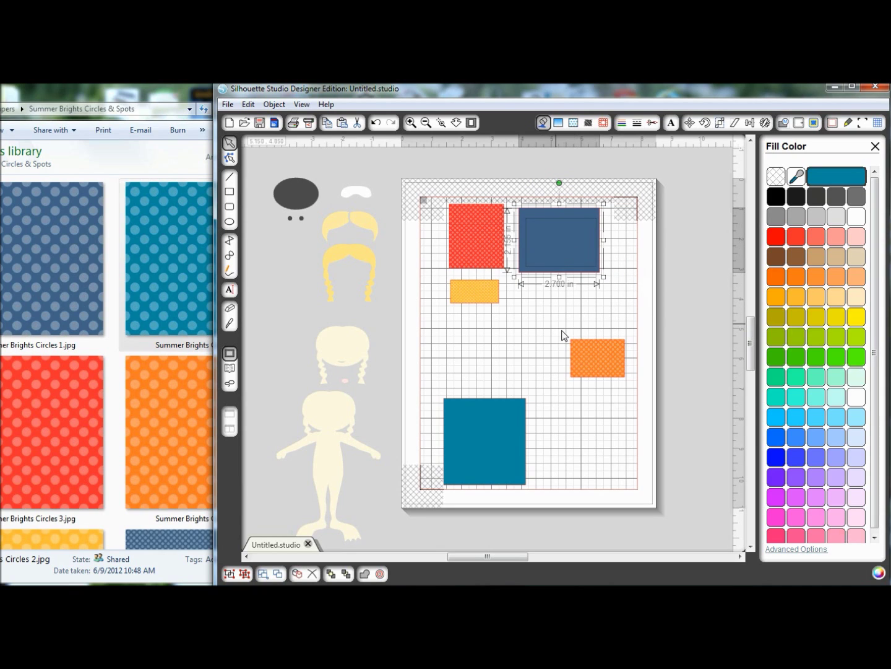
# Move the orange rectangle with its pieces below the navy one, and the teal group below the yellow rectangle
pyautogui.moveTo(564, 338); pyautogui.dragTo(629, 396)
pyautogui.moveTo(578, 336); pyautogui.dragTo(547, 278)
pyautogui.moveTo(435, 381); pyautogui.dragTo(539, 500)
pyautogui.moveTo(490, 462); pyautogui.dragTo(495, 375)
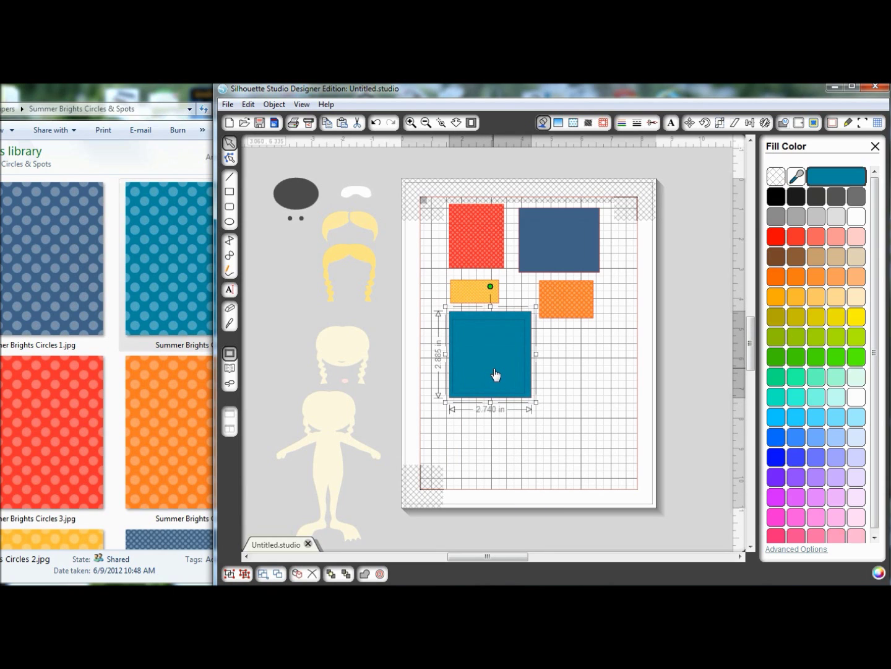
pyautogui.click(548, 492)
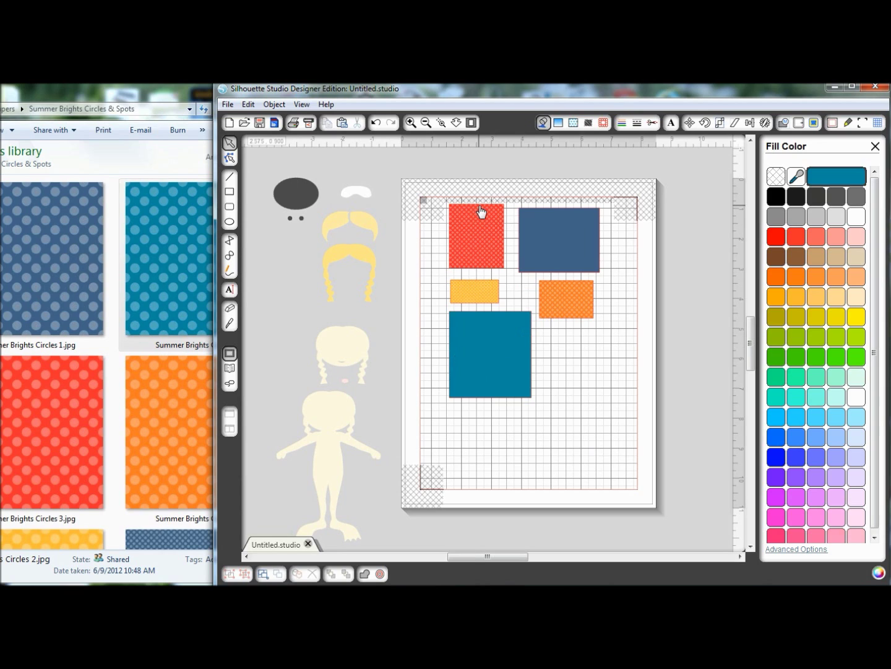
# Choose the HP Photosmart C6300 series printer with Best print quality, and close the print setup without printing
pyautogui.click(293, 125)
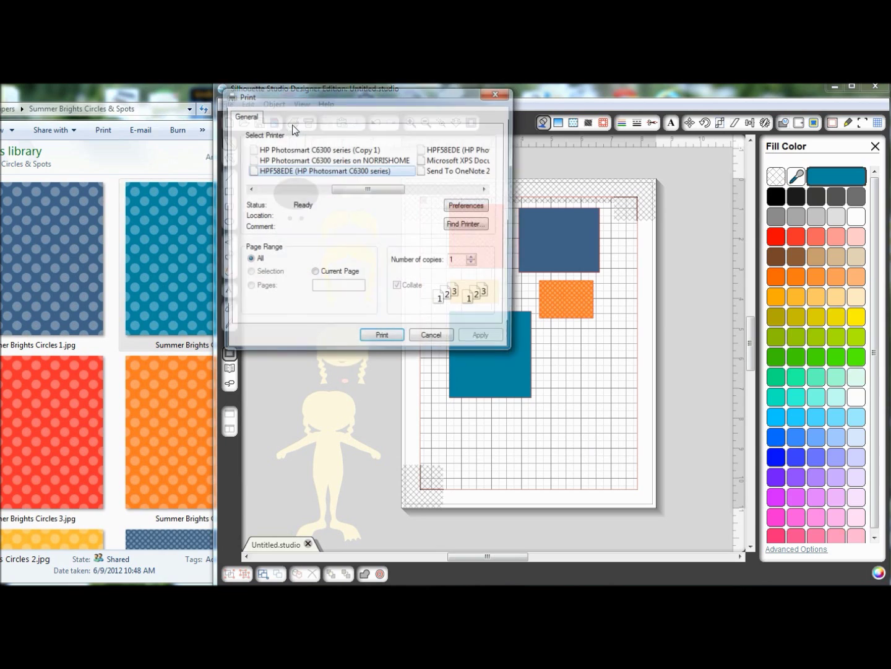
pyautogui.moveTo(372, 190); pyautogui.dragTo(286, 197)
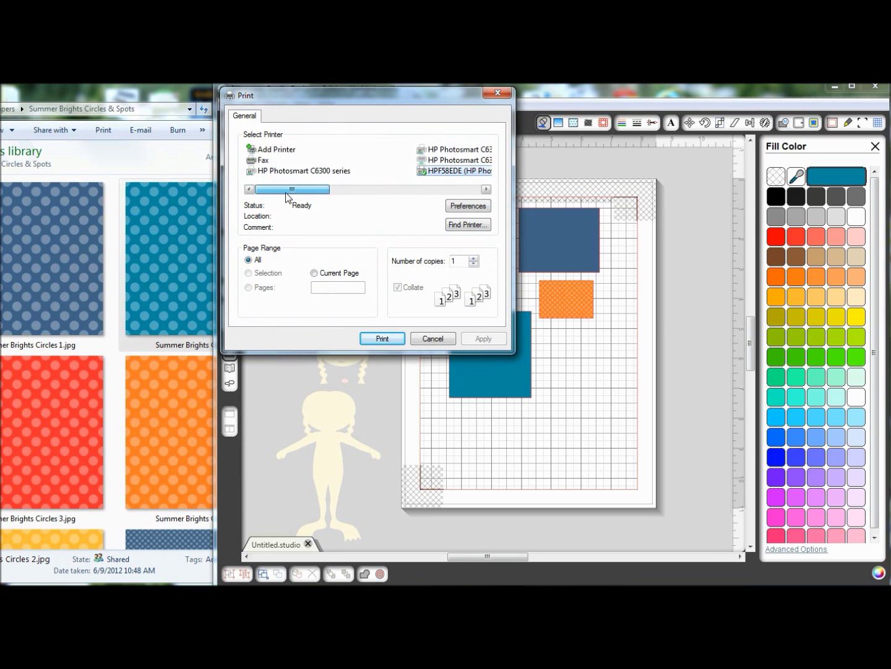
pyautogui.click(286, 171)
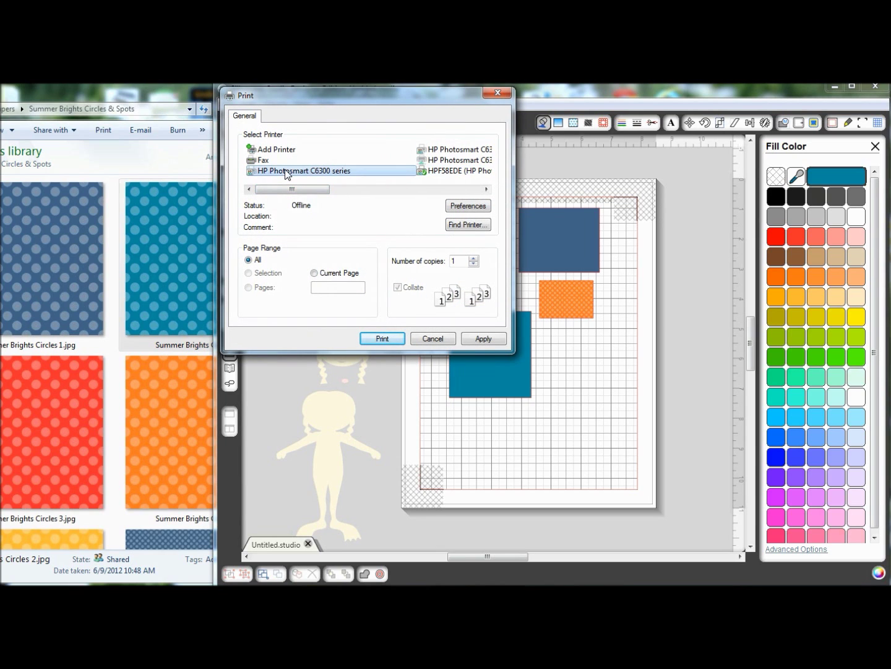
pyautogui.click(470, 209)
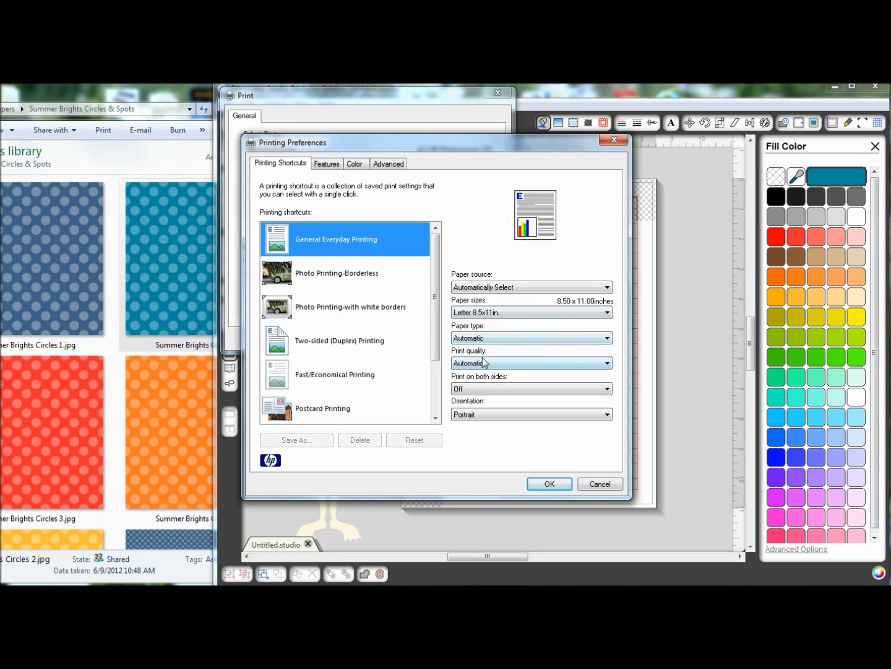
pyautogui.click(606, 364)
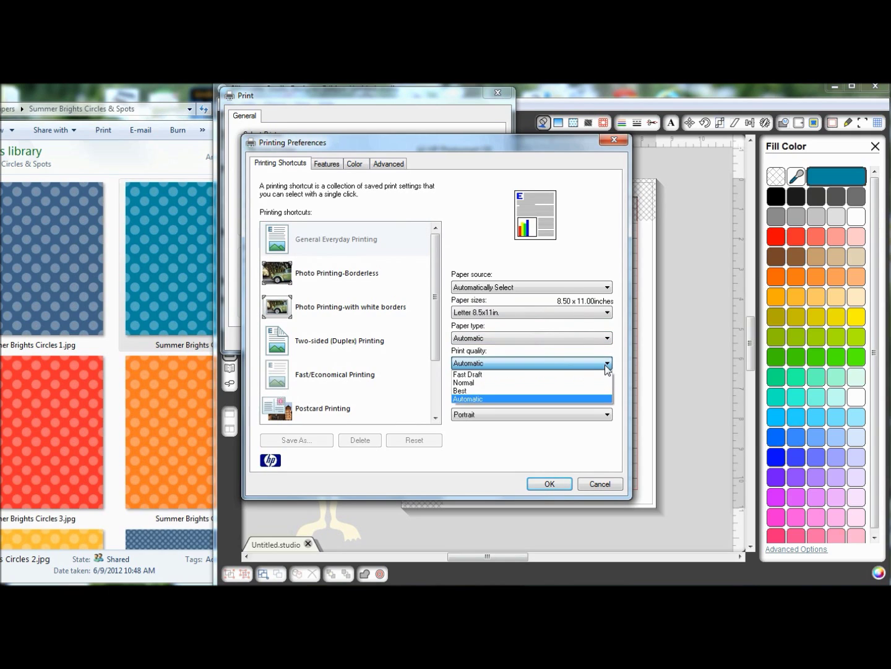
pyautogui.click(580, 391)
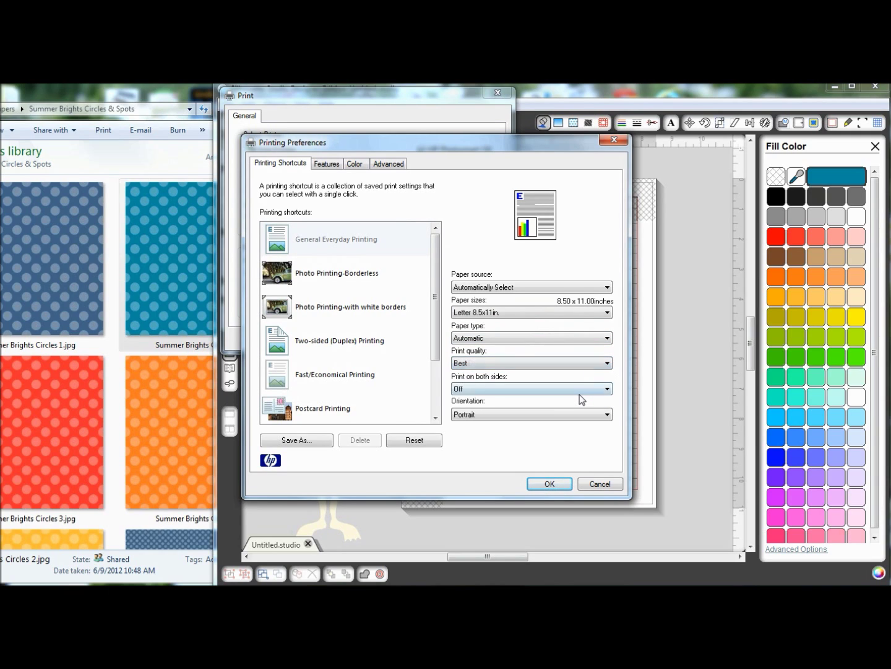
pyautogui.click(548, 484)
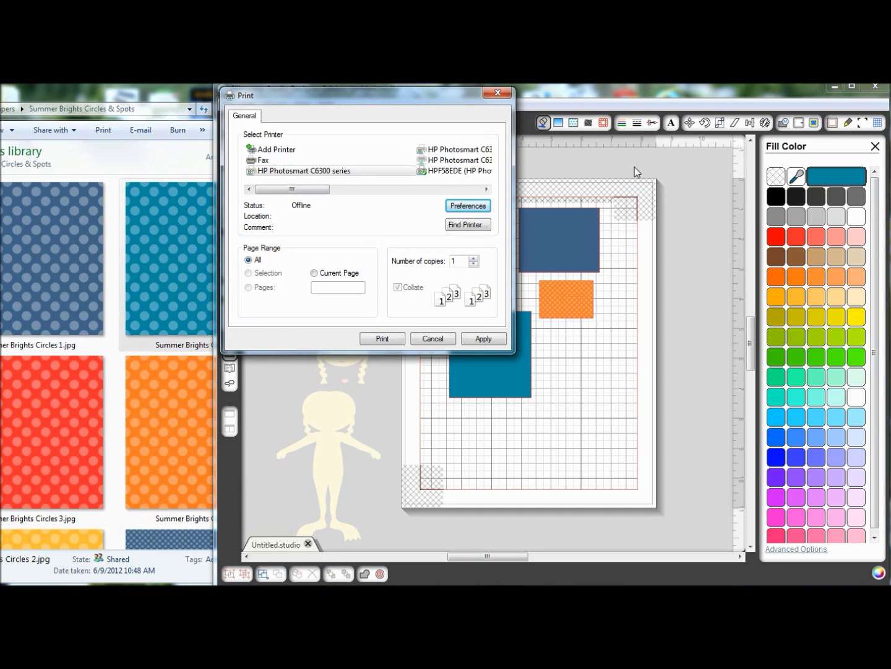
pyautogui.click(506, 93)
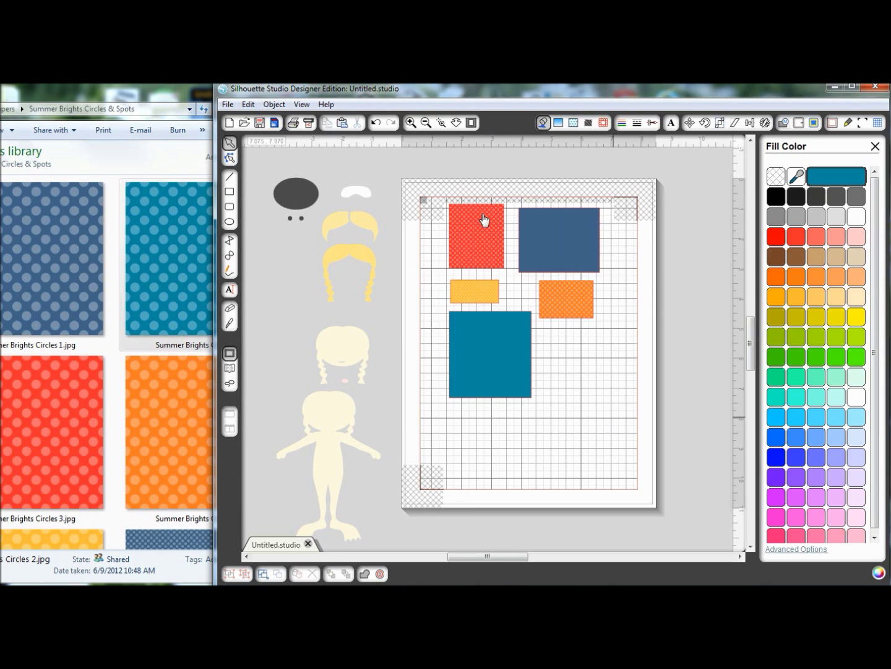
# Display the cut lines and set the cut style of the five colored rectangles to No Cut, leaving their inner pieces as Cut
pyautogui.moveTo(391, 160); pyautogui.dragTo(663, 472)
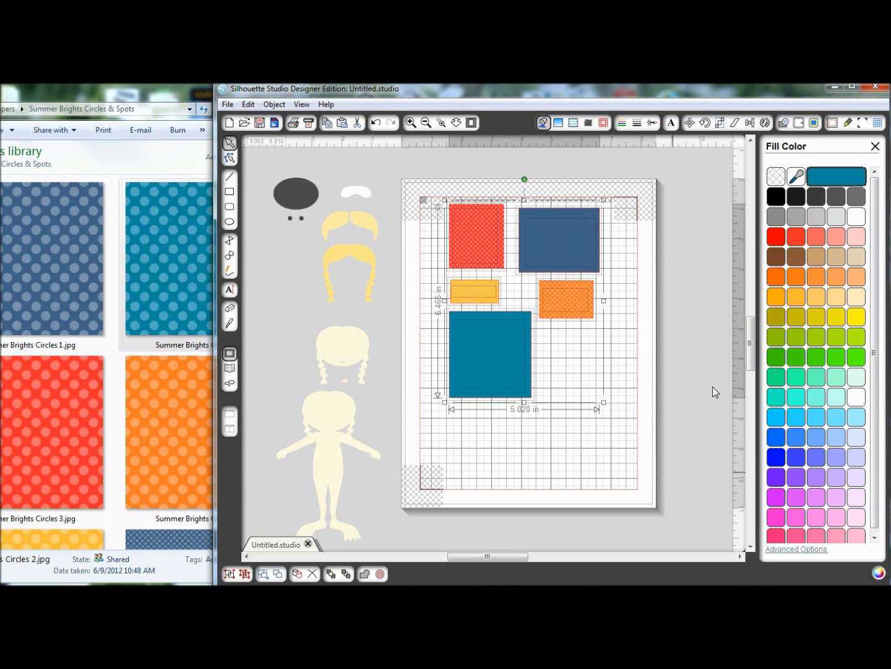
pyautogui.click(652, 123)
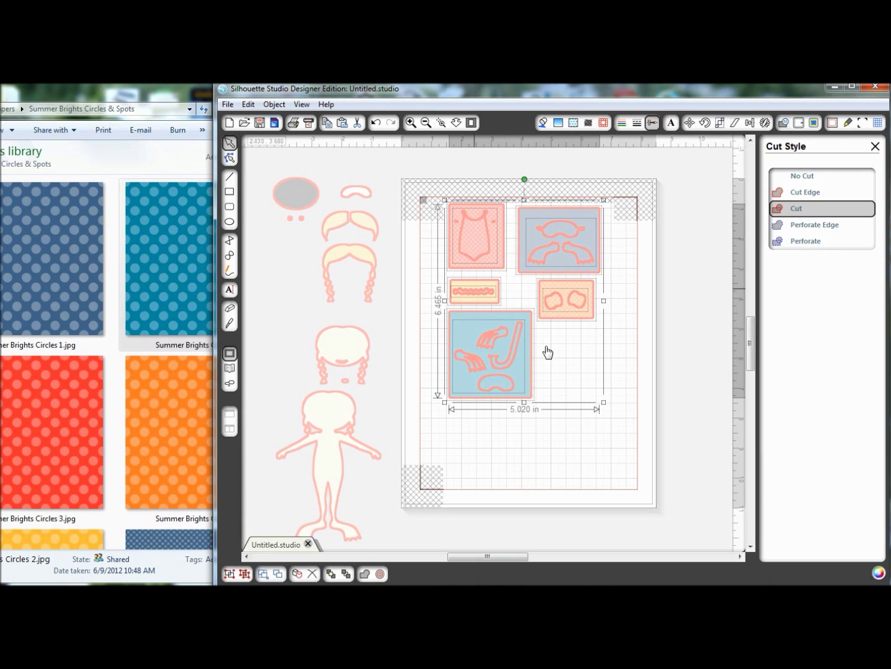
pyautogui.click(628, 367)
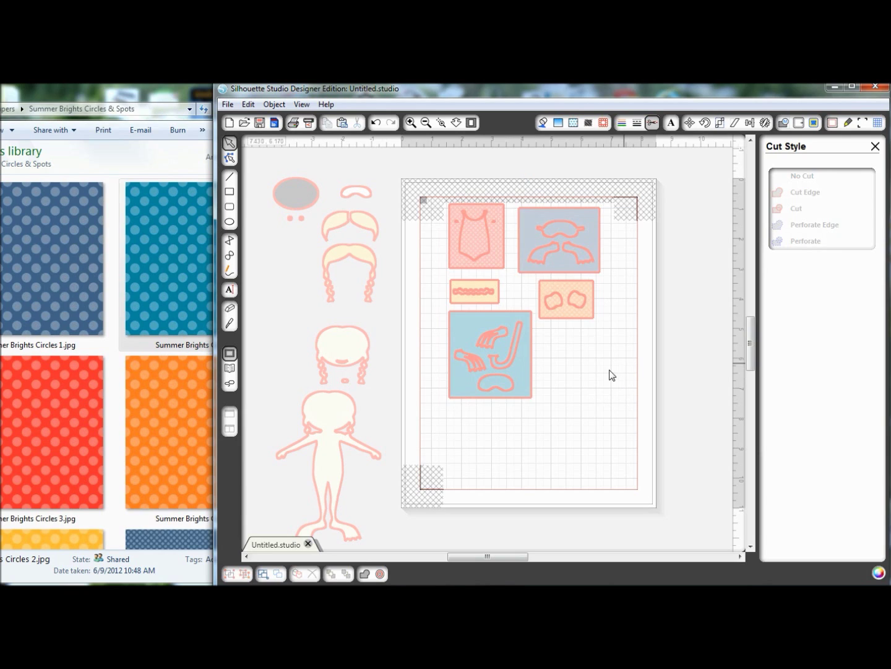
pyautogui.click(453, 275)
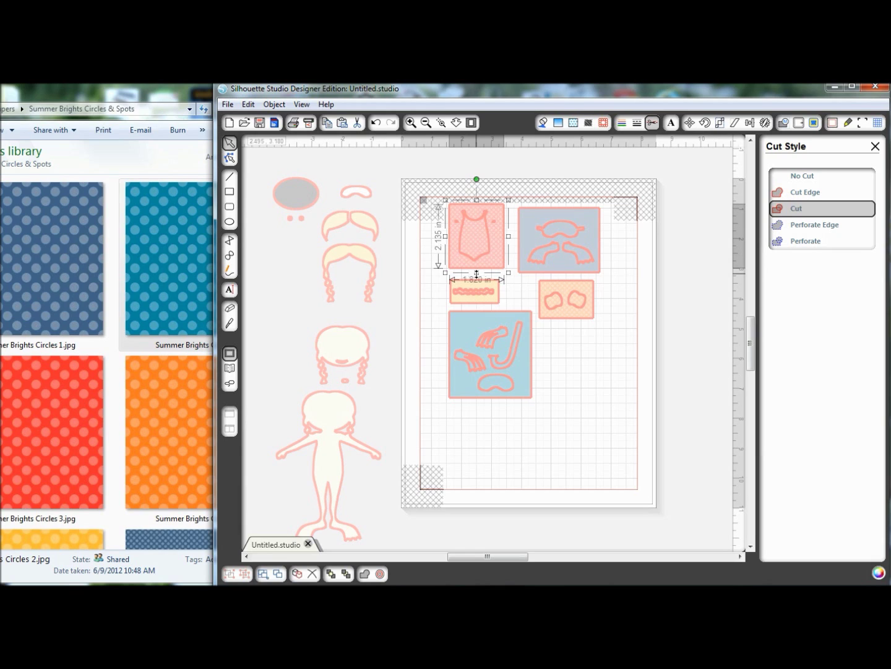
pyautogui.keyDown('shift'); pyautogui.click(525, 272); pyautogui.keyUp('shift')
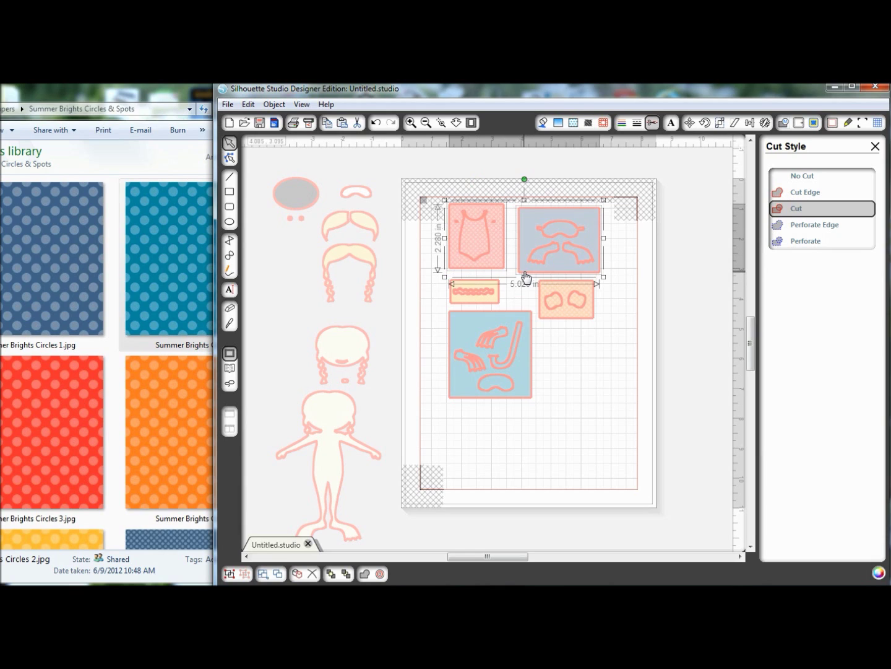
pyautogui.keyDown('shift'); pyautogui.click(472, 303); pyautogui.keyUp('shift')
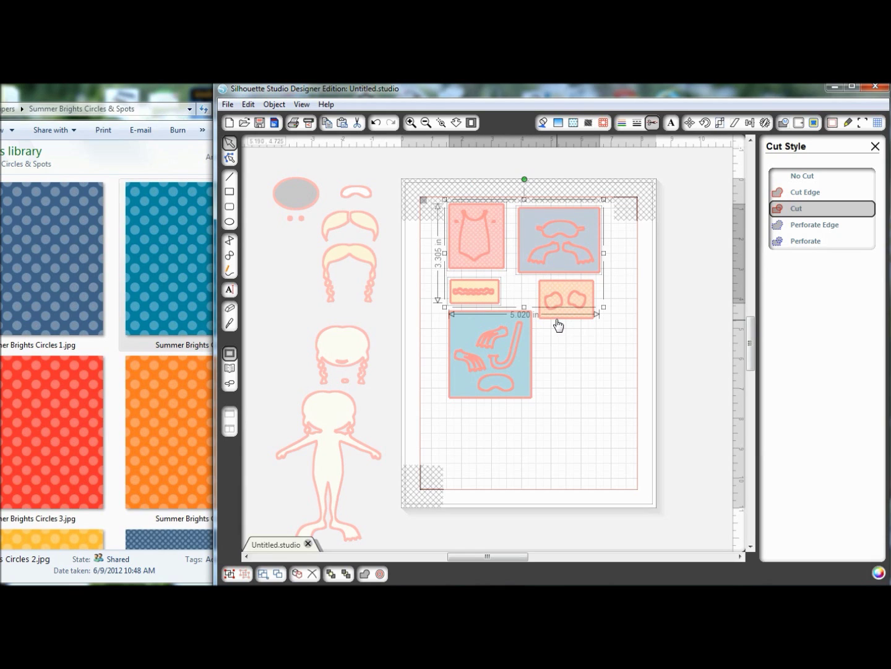
pyautogui.keyDown('shift'); pyautogui.click(557, 321); pyautogui.keyUp('shift')
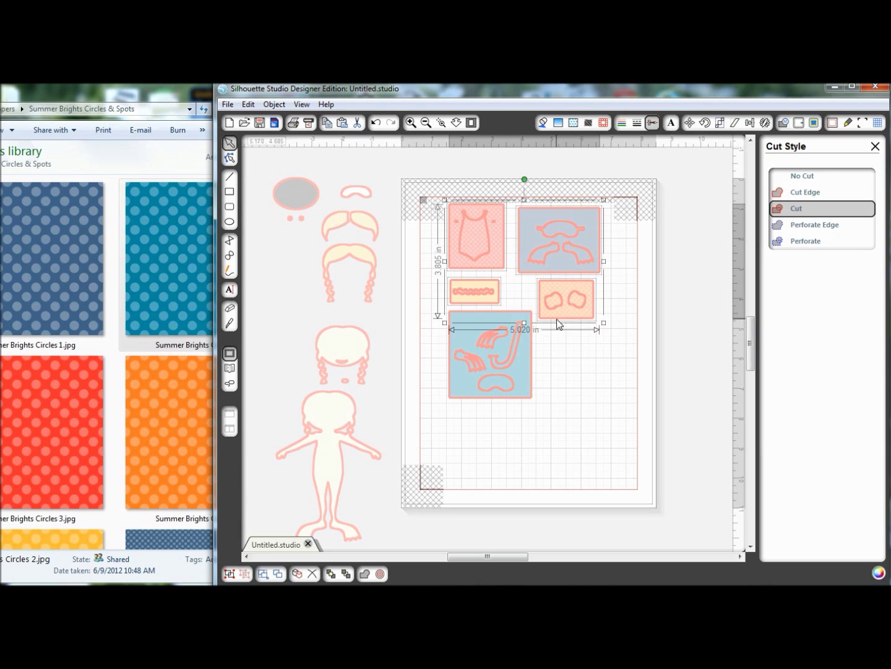
pyautogui.keyDown('shift'); pyautogui.click(451, 377); pyautogui.keyUp('shift')
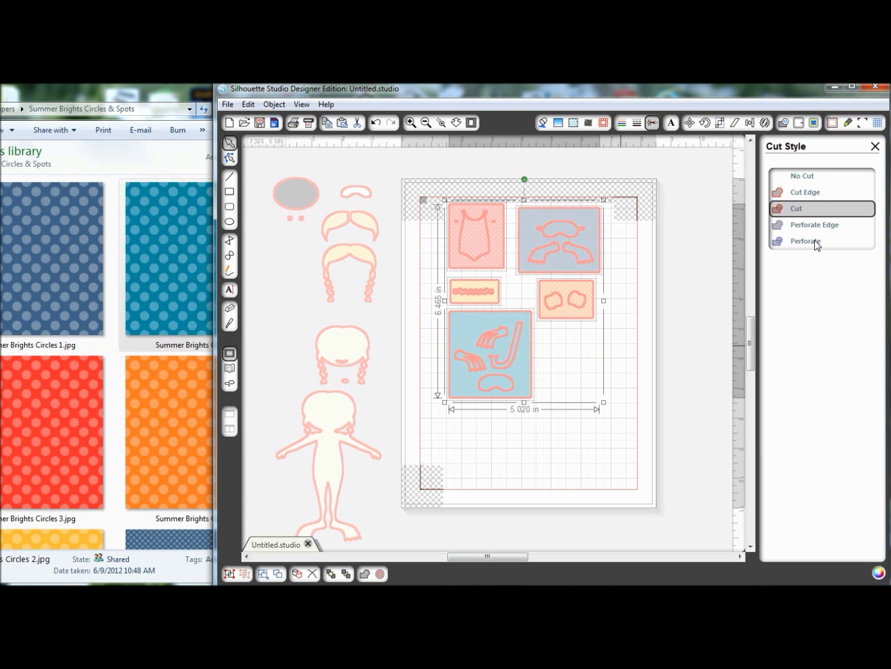
pyautogui.click(802, 180)
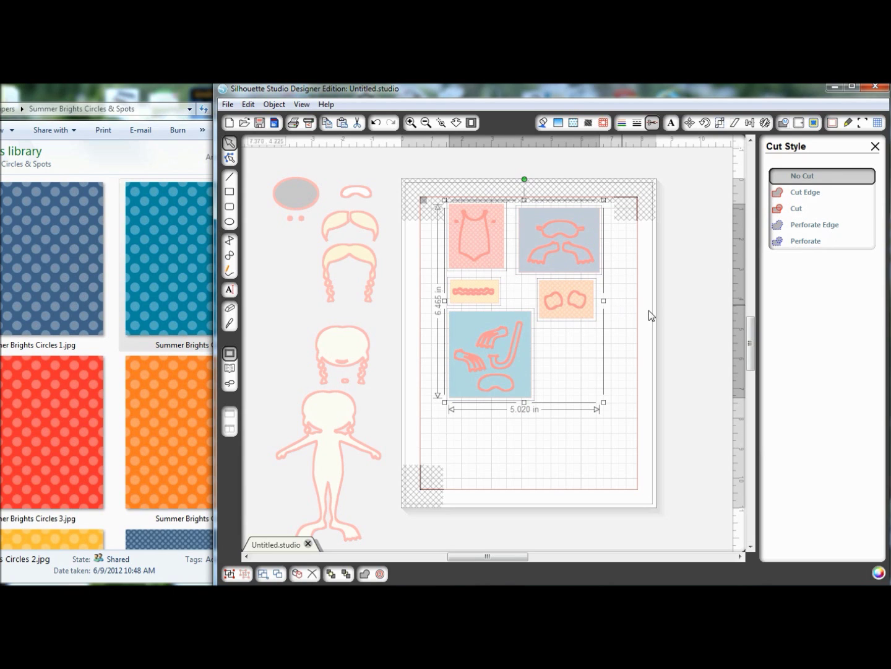
pyautogui.click(629, 316)
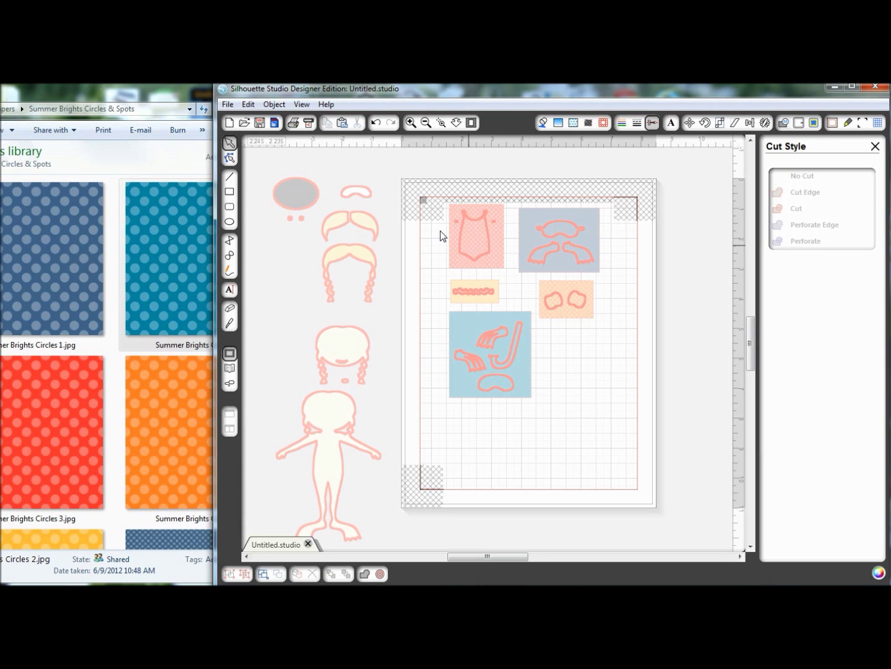
# Send the page to the Silhouette, skipping printing, continuing past the mat loading instructions, and skipping registration mark detection
pyautogui.click(308, 124)
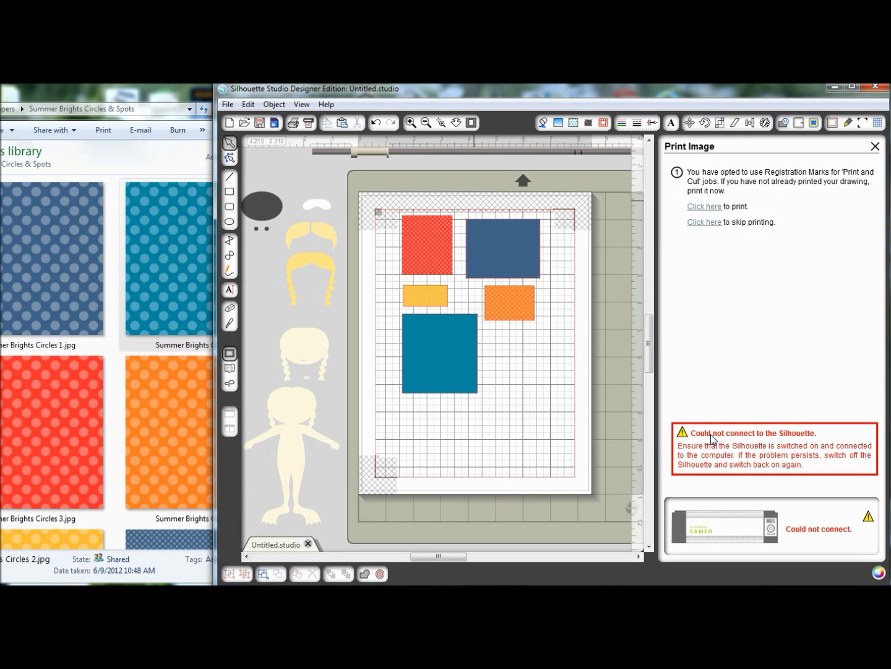
pyautogui.click(702, 222)
pyautogui.click(703, 223)
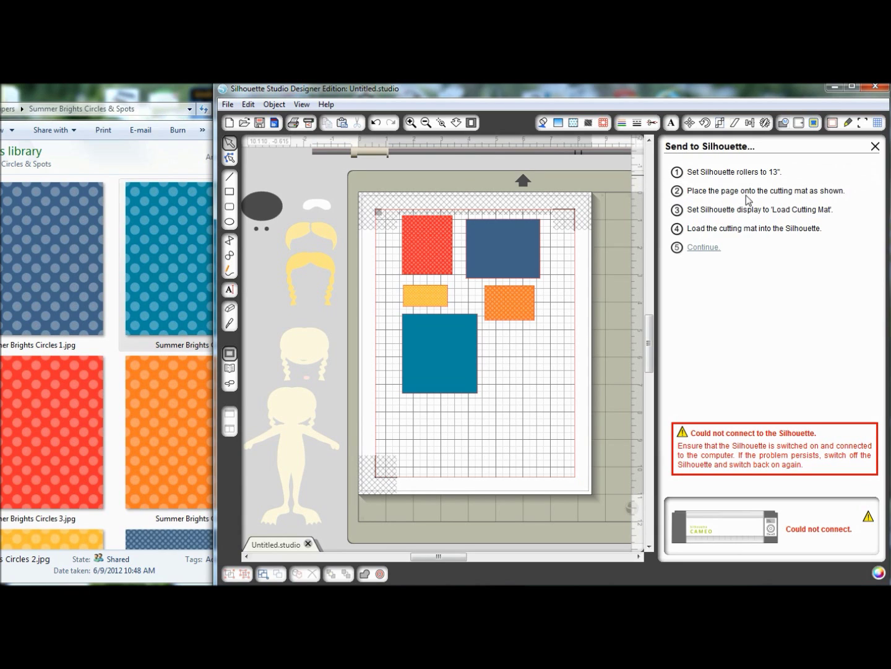
pyautogui.click(706, 248)
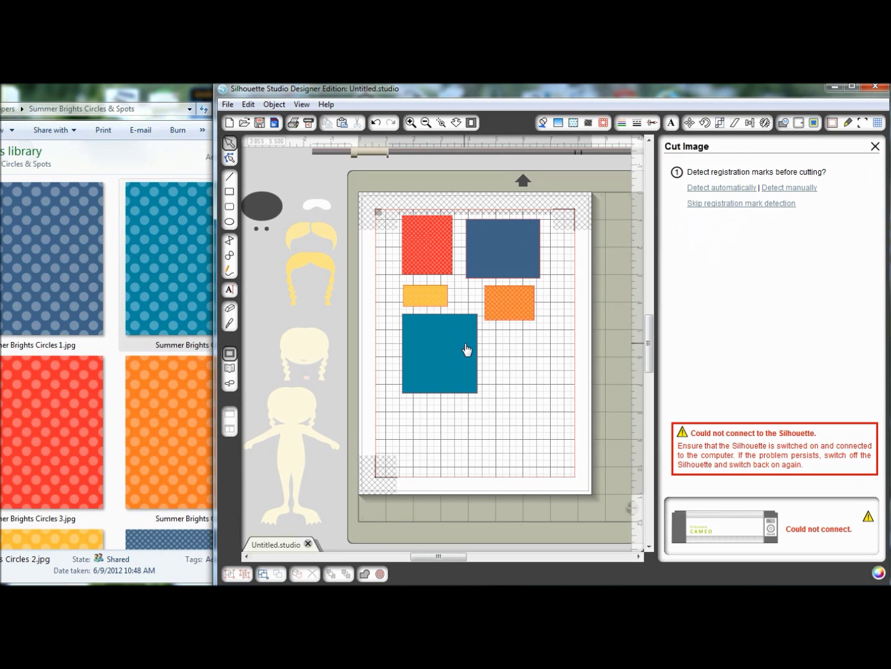
pyautogui.click(748, 205)
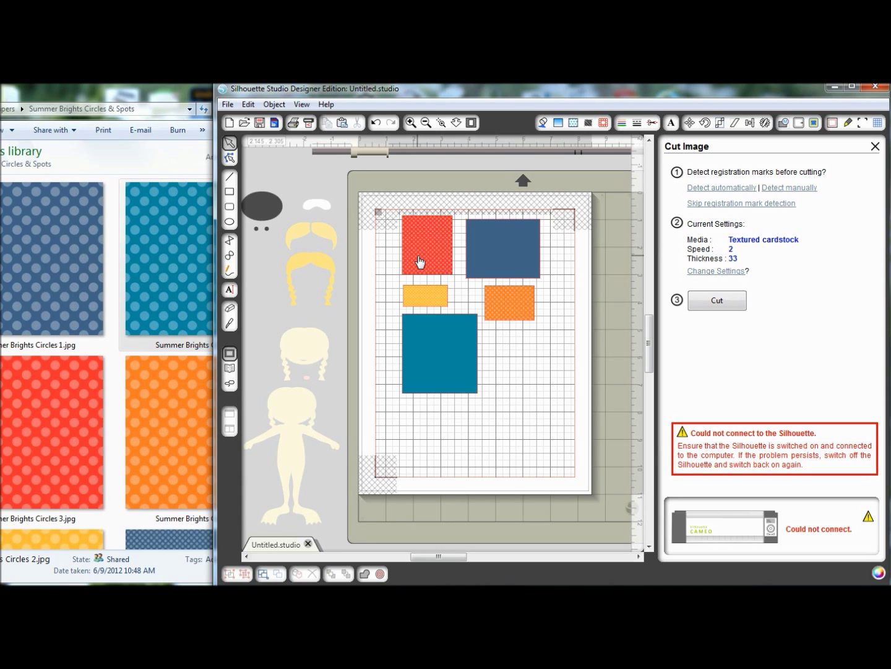
# Select the blonde braided hair piece beside the page
pyautogui.click(311, 282)
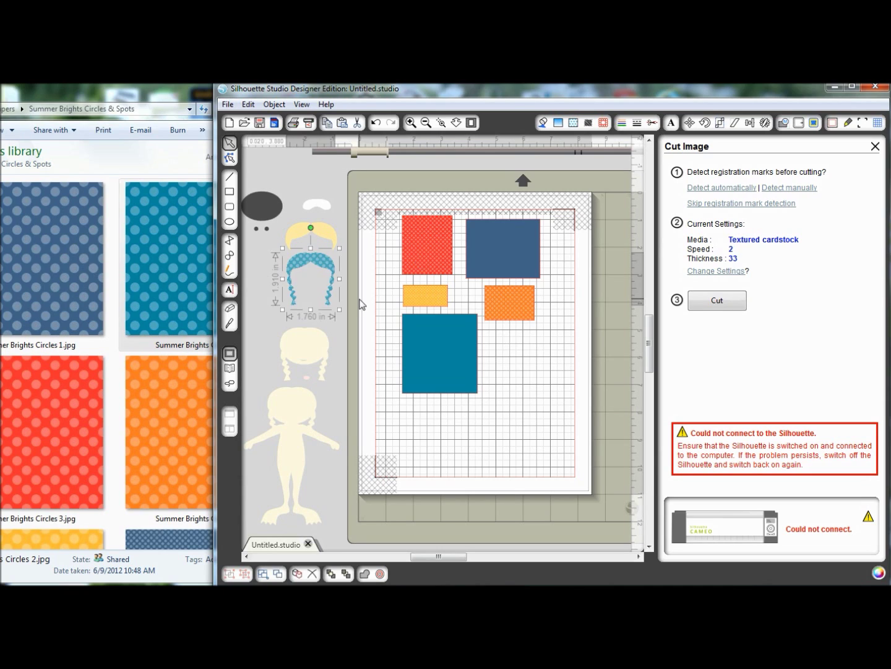